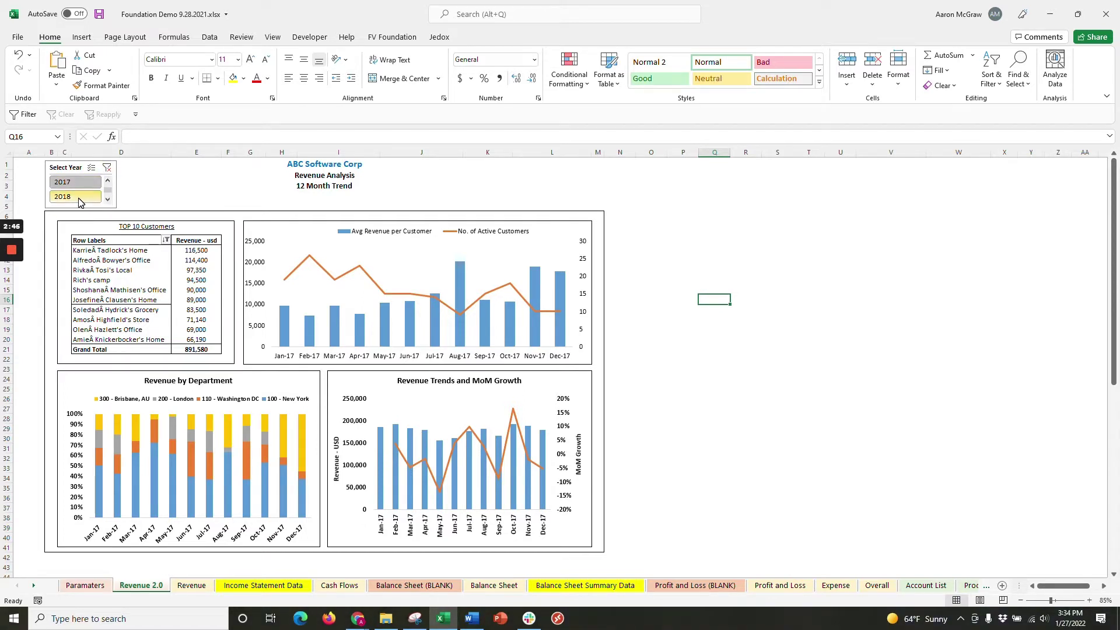
Switch the dashboard year slicer between 2018 and 2017
click(79, 200)
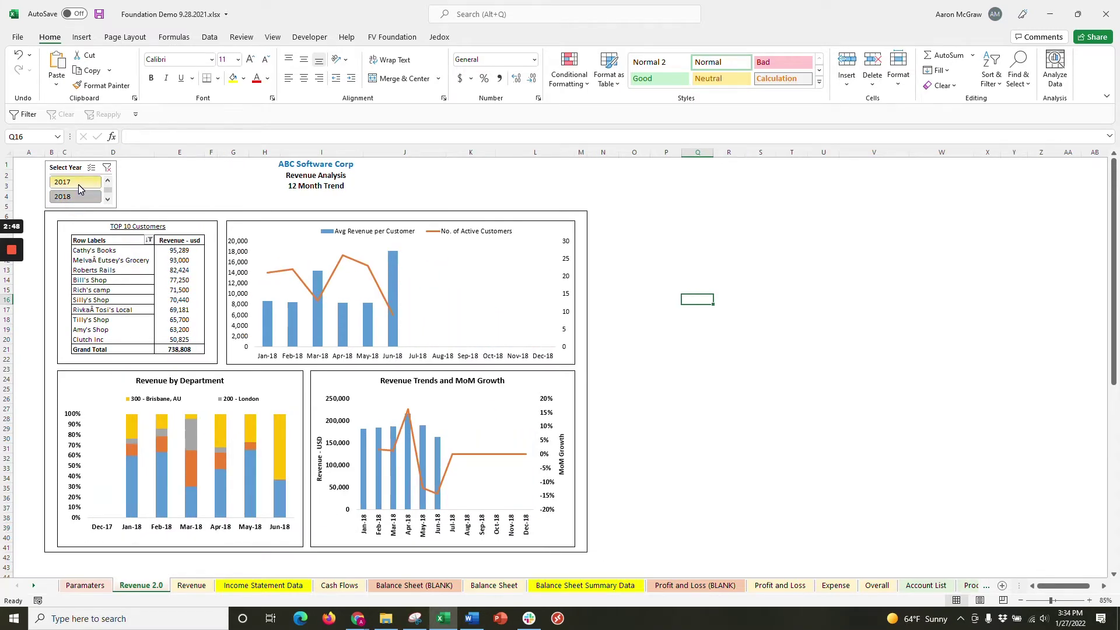
click(75, 183)
click(79, 200)
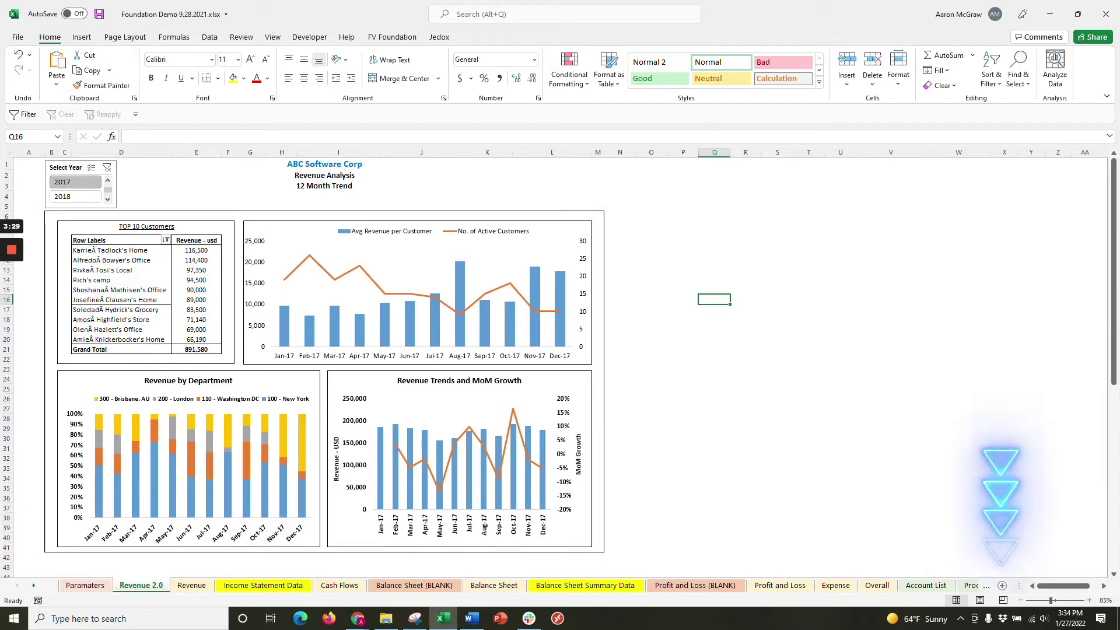
Add a new sheet named Revenue Analysis, then display the Income Statement Data sheet
click(1003, 586)
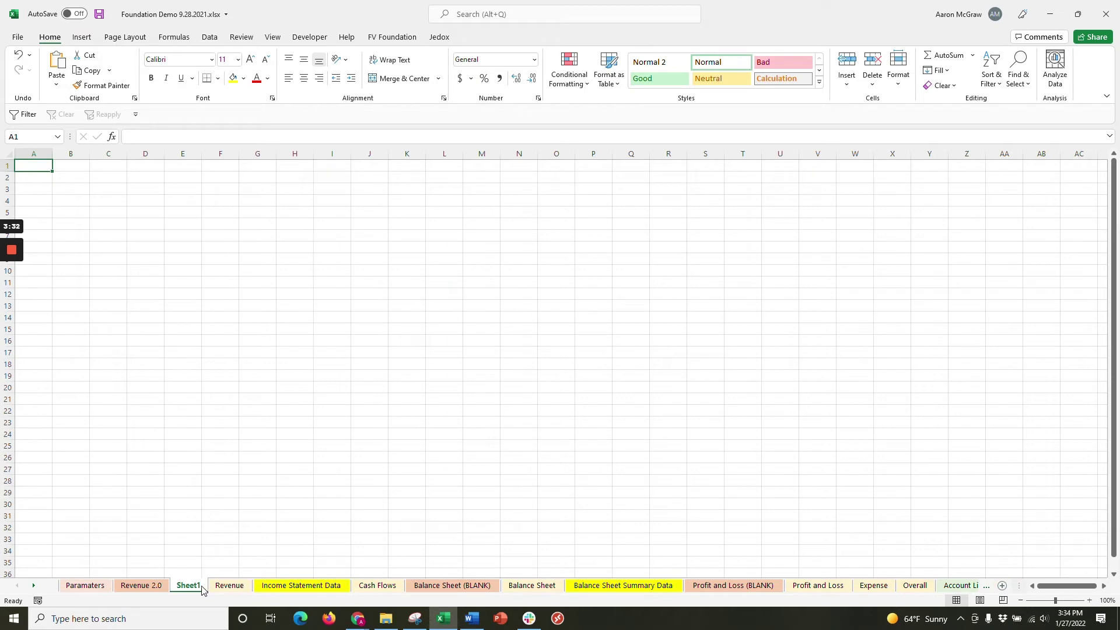
click(70, 167)
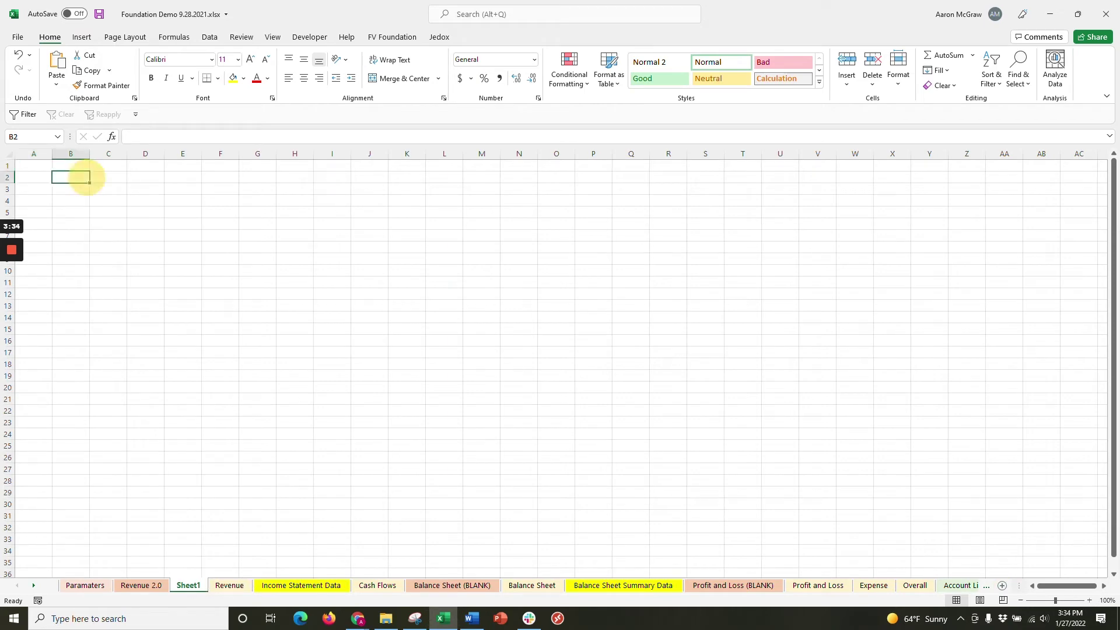
double_click(193, 586)
text(Revenue Analysis)
key(Return)
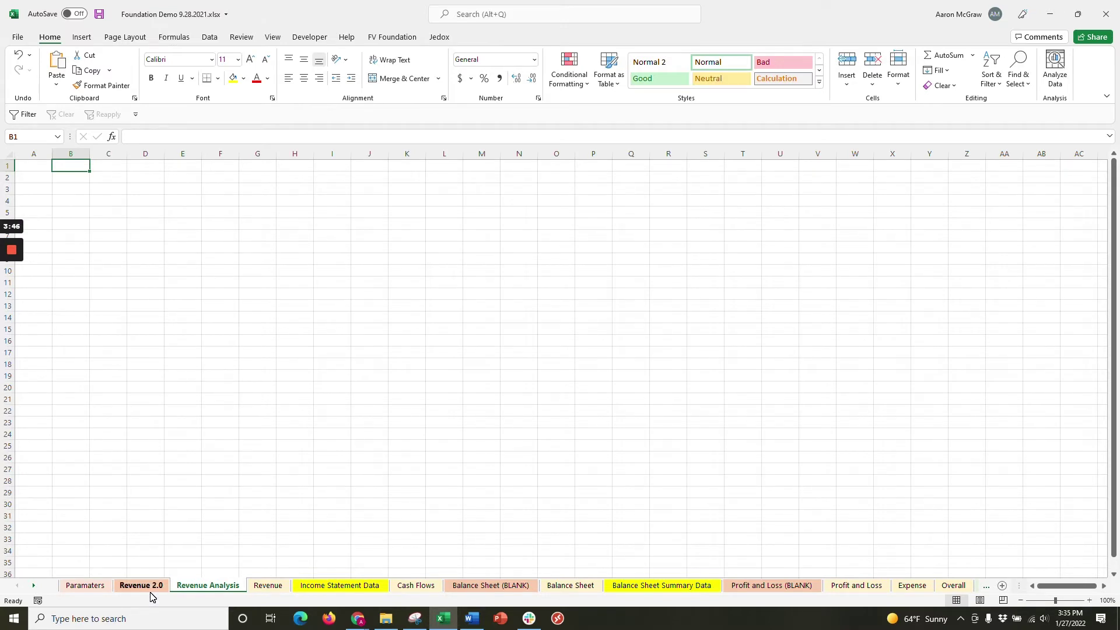
click(347, 587)
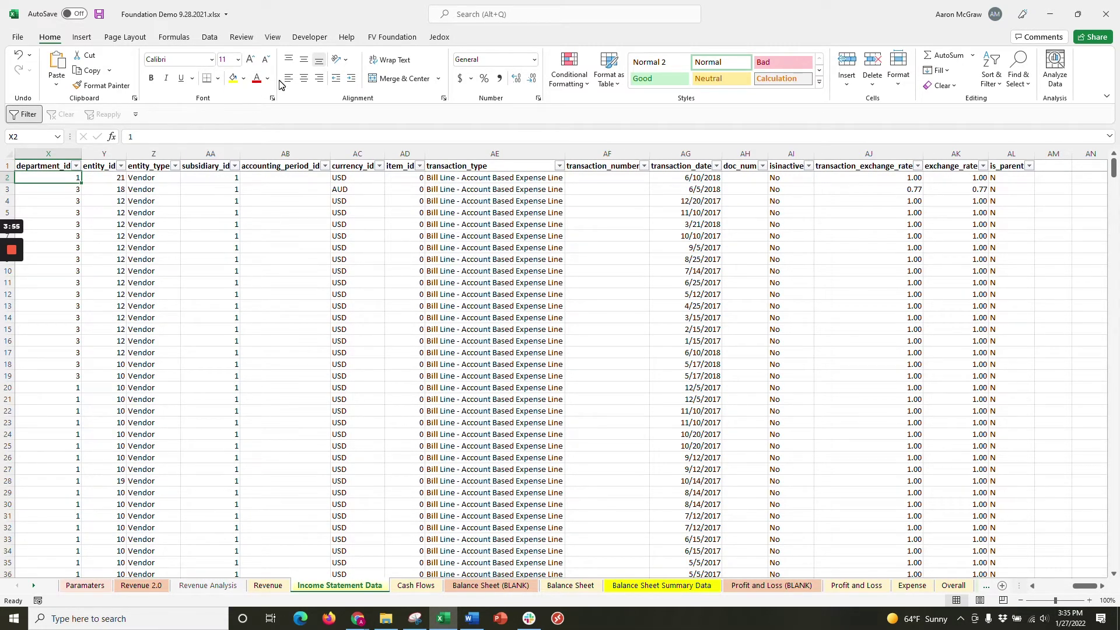
Insert a PivotTable from the Income Statement Data range at 'Revenue Analysis'!$D$12
click(82, 38)
click(28, 60)
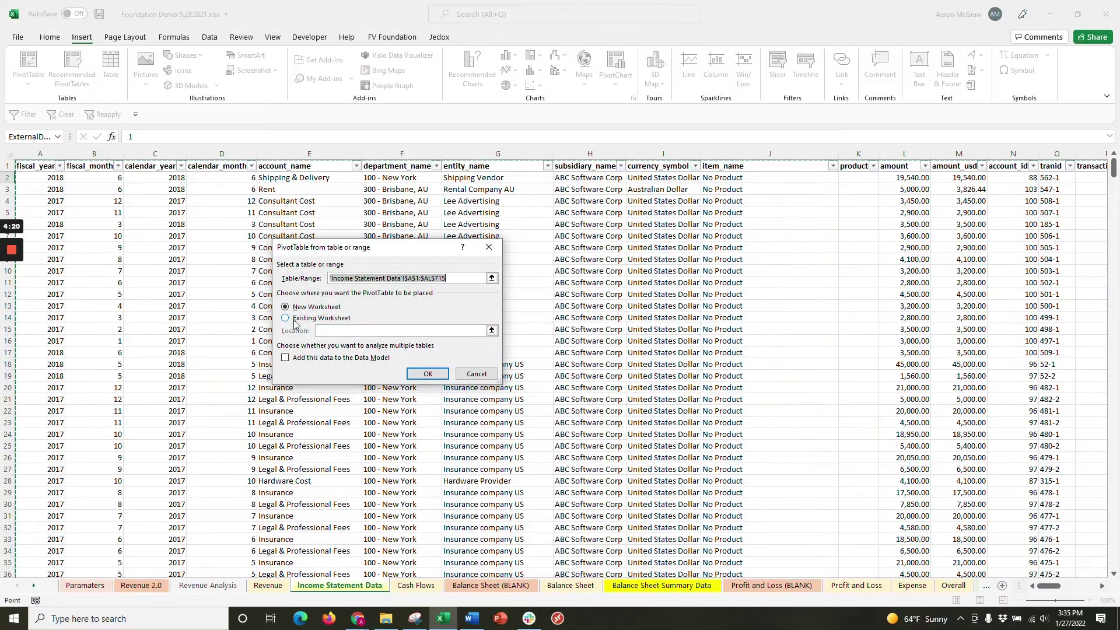
click(309, 320)
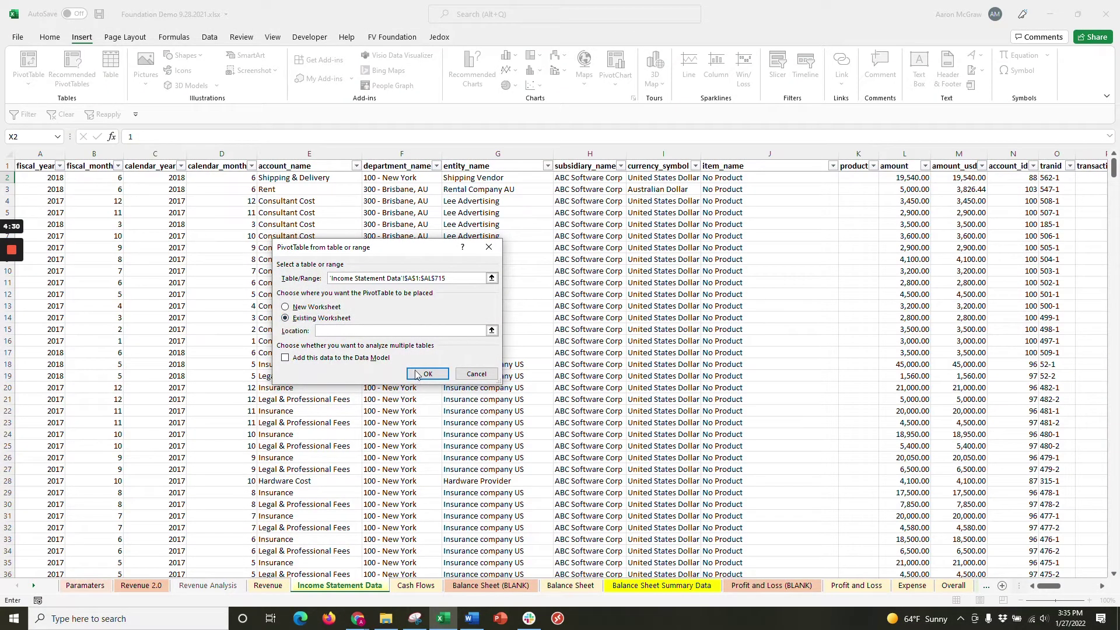
click(493, 331)
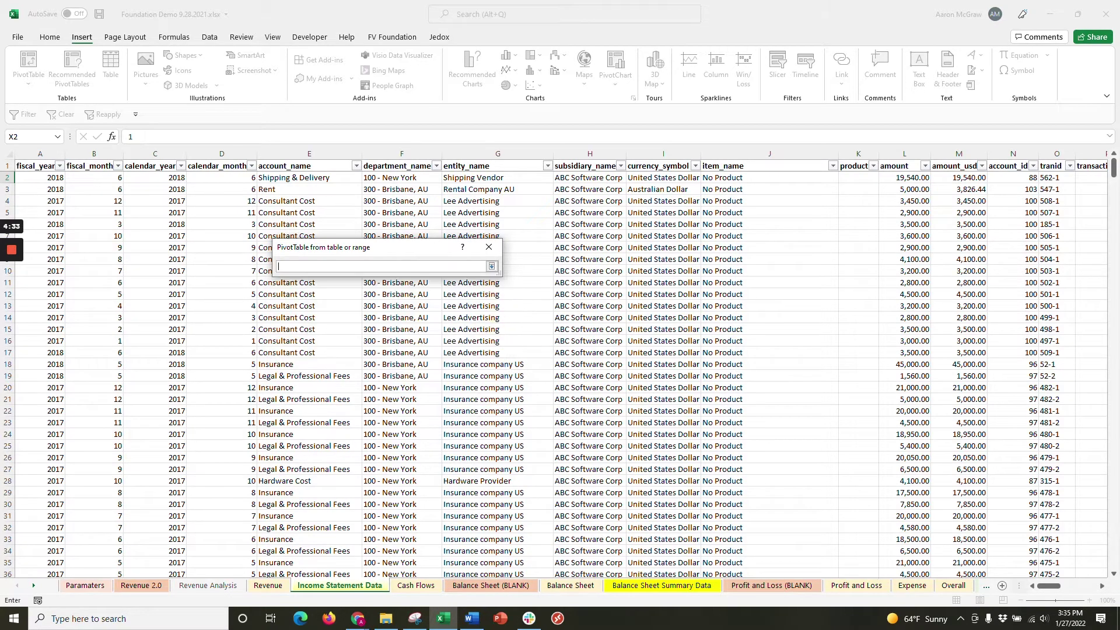
click(222, 587)
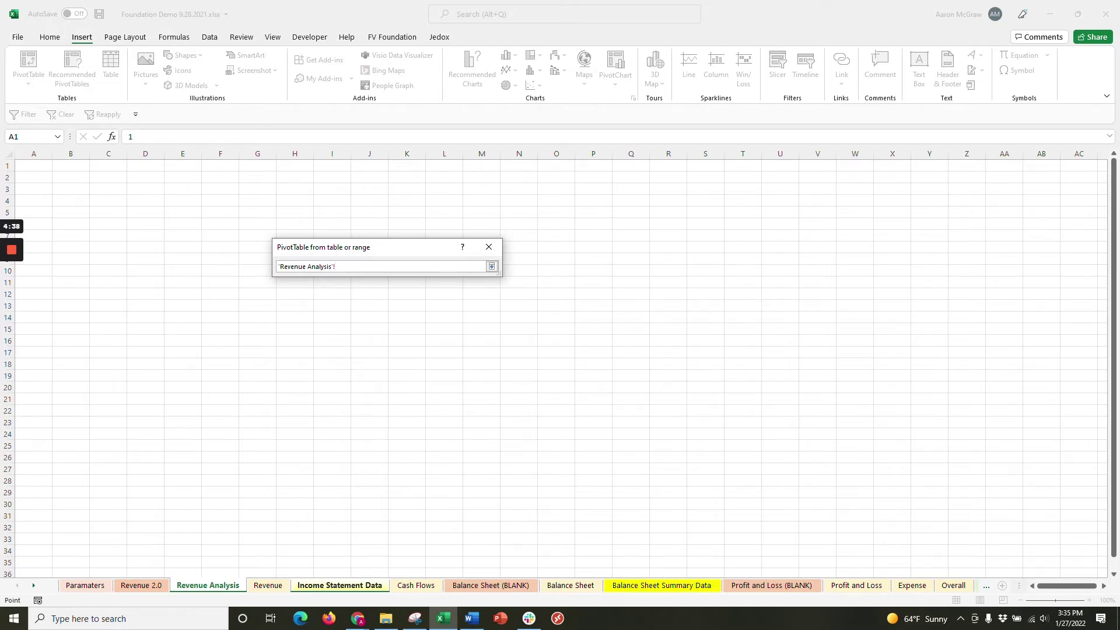
click(145, 294)
click(491, 267)
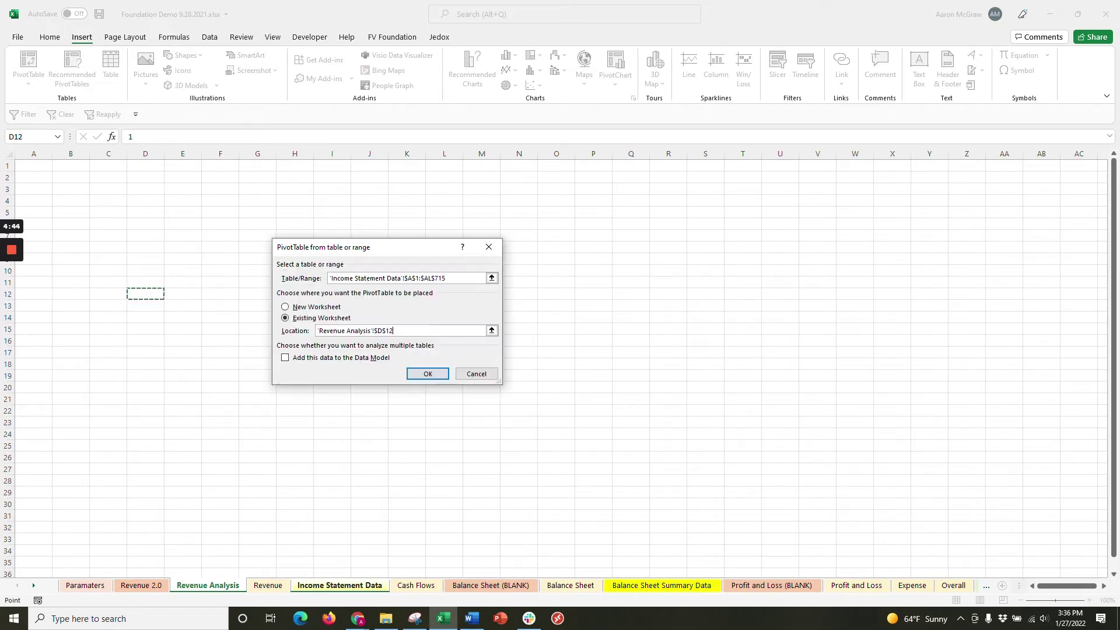
click(429, 375)
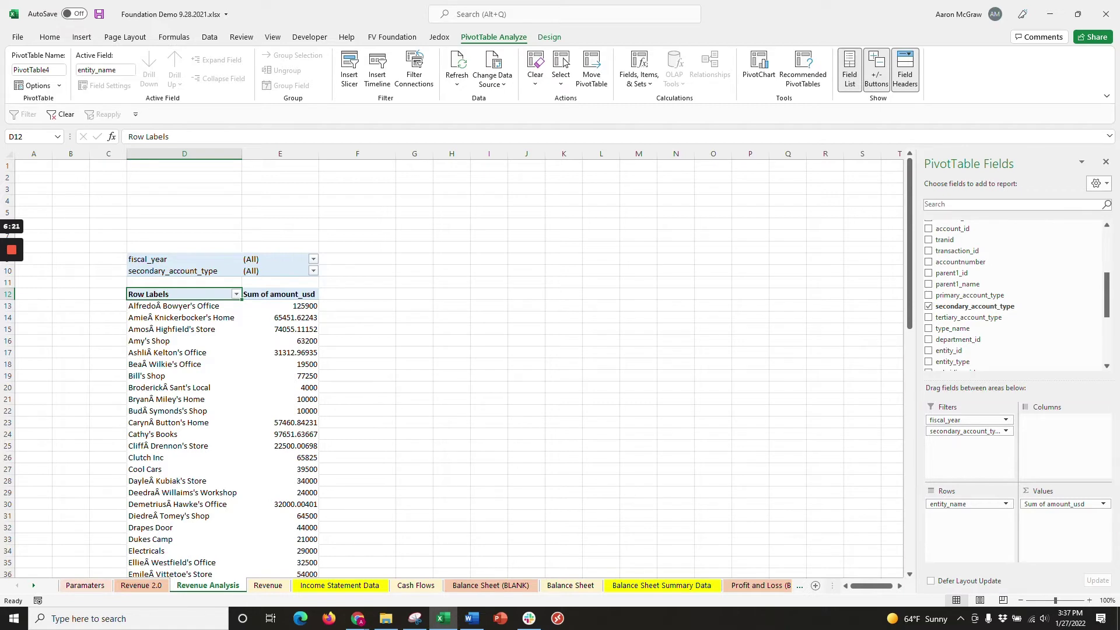
Apply a Top 10 value filter to the entity rows by Sum of amount_usd
click(265, 295)
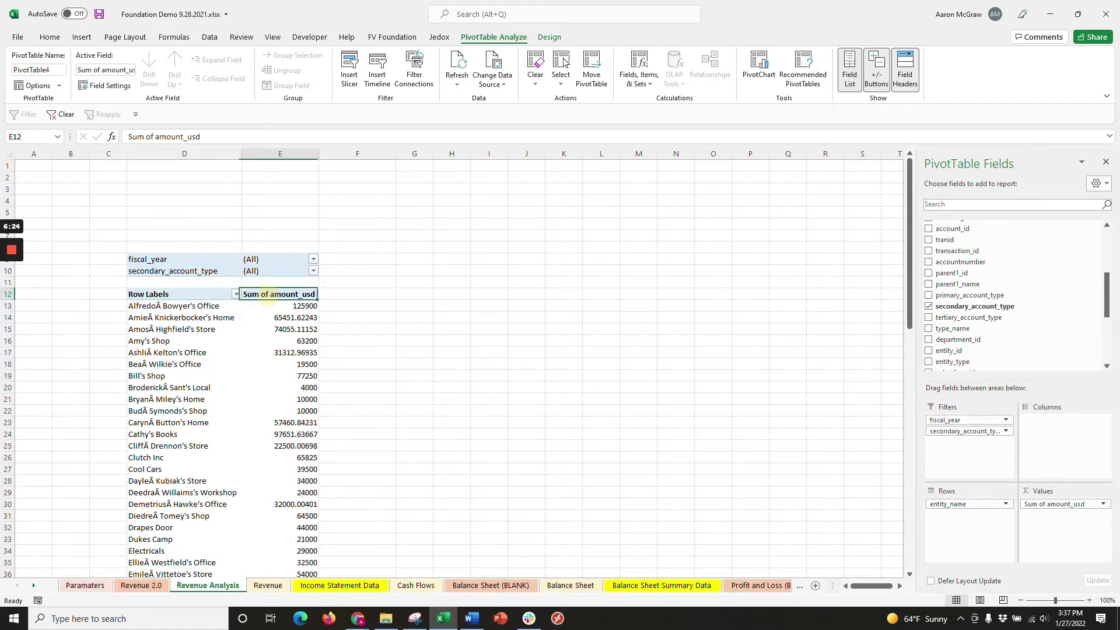
click(237, 295)
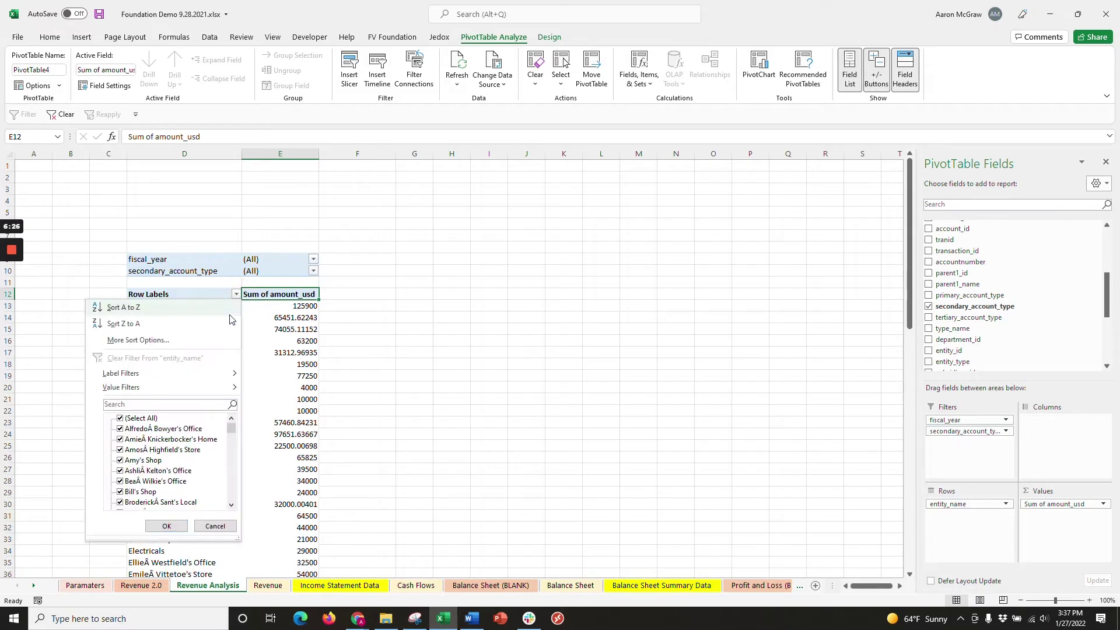
mouse_move(204, 394)
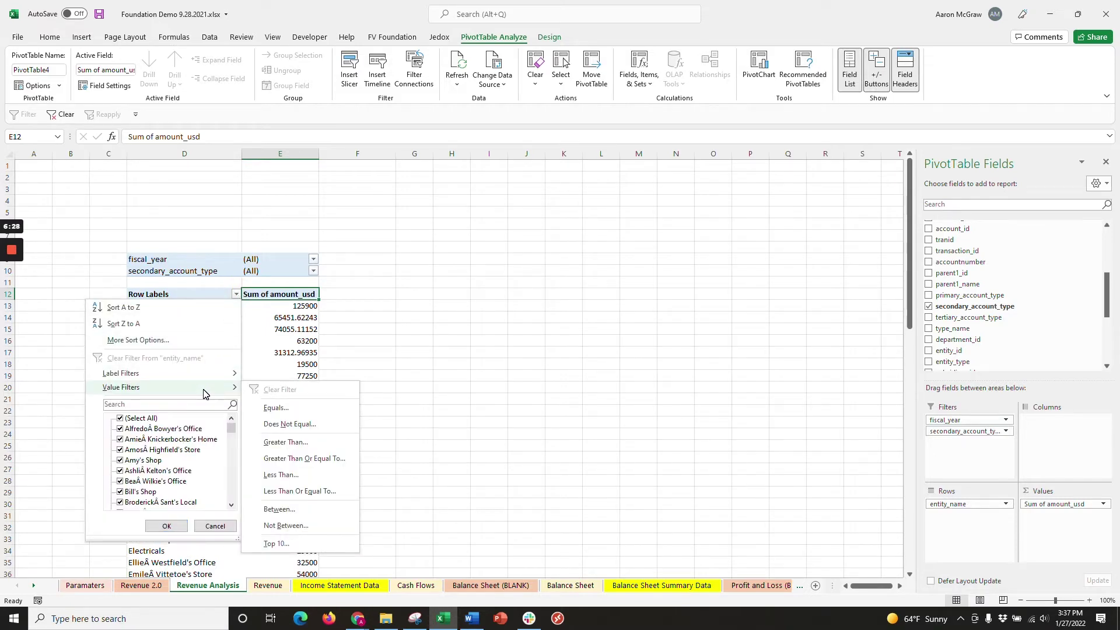
click(320, 545)
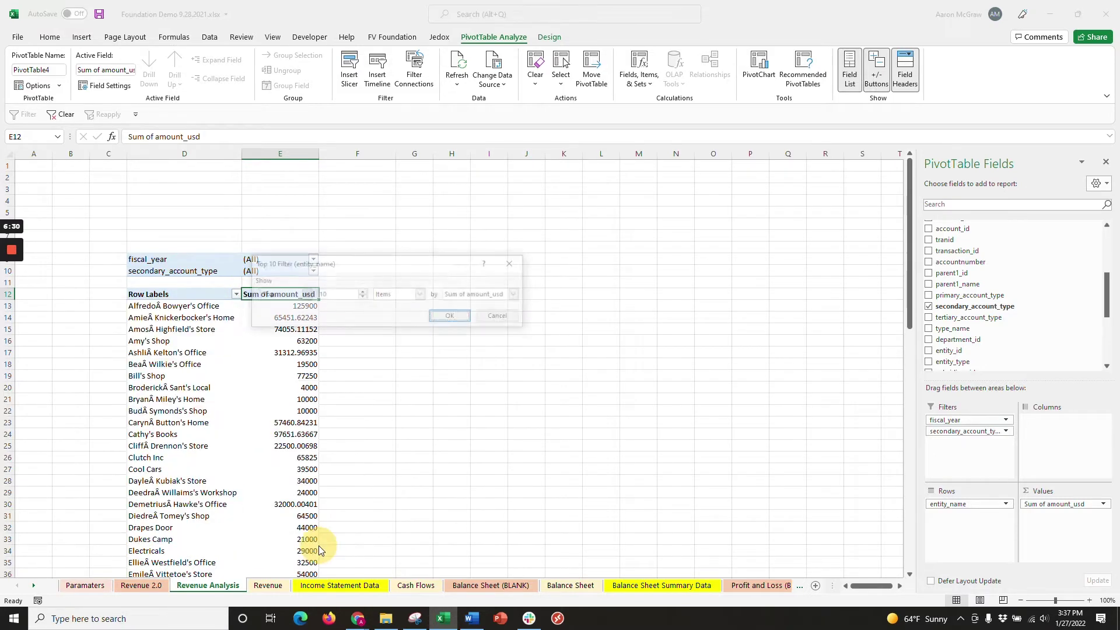
click(460, 319)
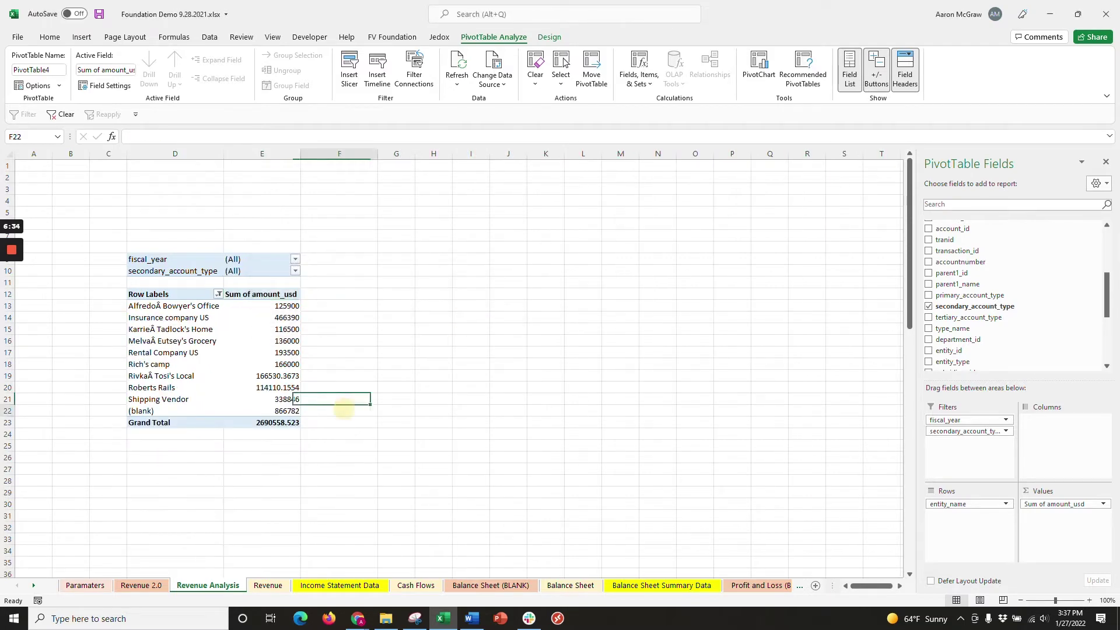
click(344, 409)
drag(175, 306, 187, 400)
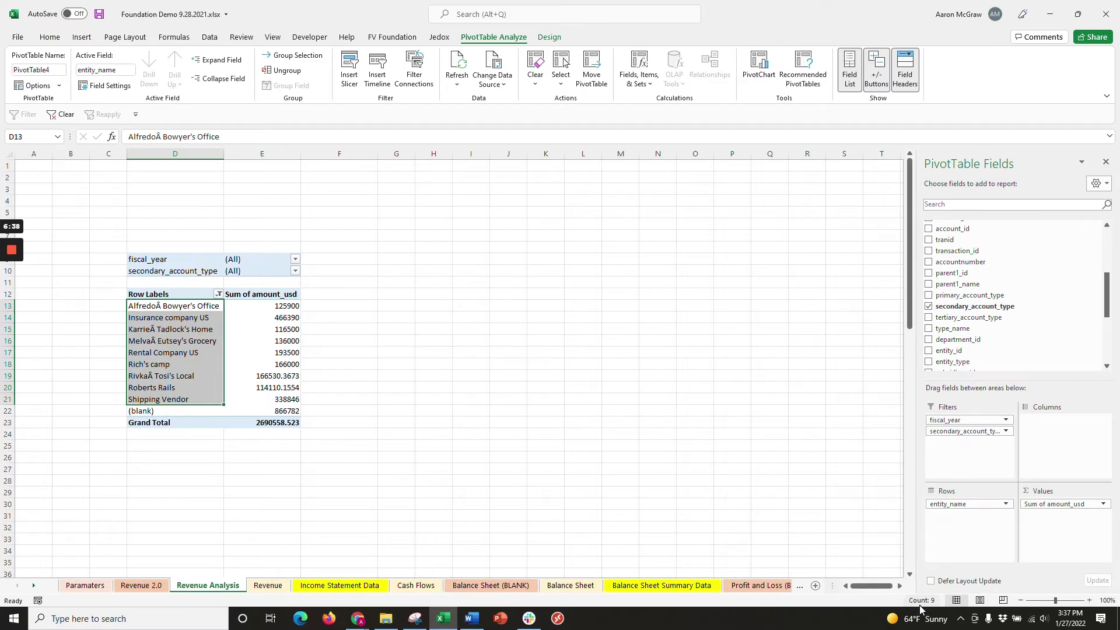
click(175, 411)
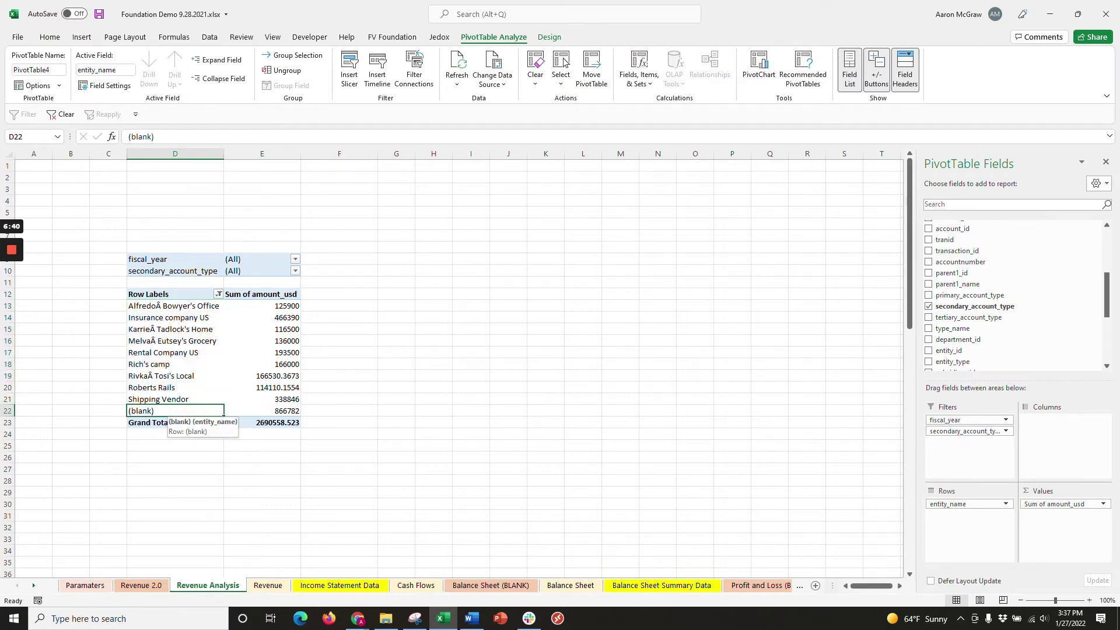
Set the secondary_account_type filter to Revenue and select the listed entity names
click(187, 270)
click(295, 271)
click(193, 319)
click(223, 418)
click(353, 411)
click(169, 317)
click(178, 307)
drag(175, 307, 207, 412)
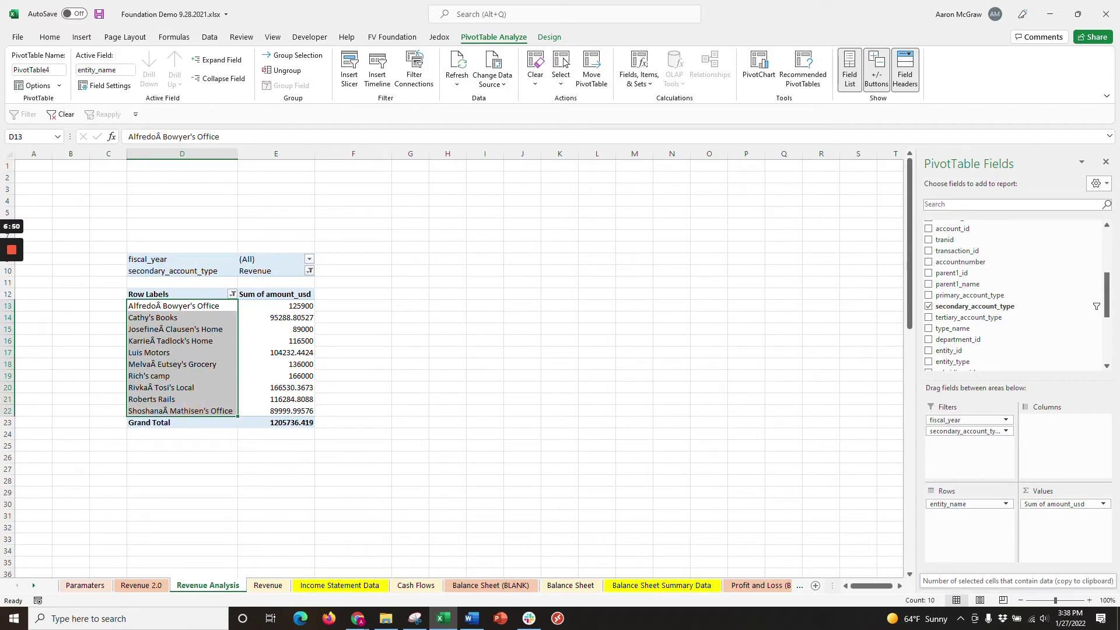
Format the ten revenue values with the #,##0 thousands-separator format
click(286, 340)
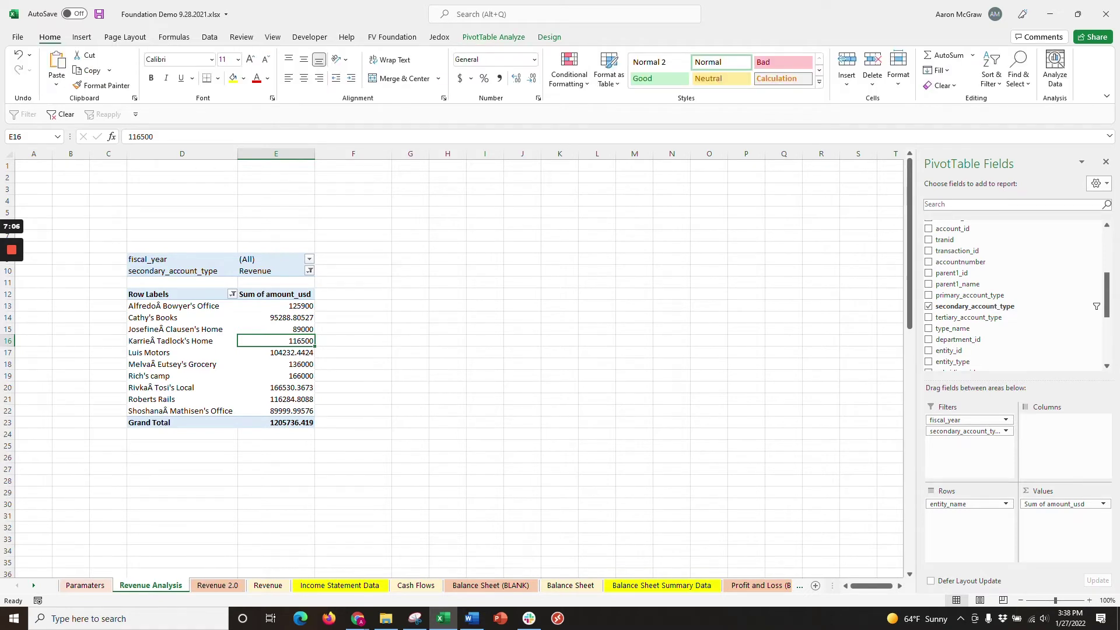
click(353, 318)
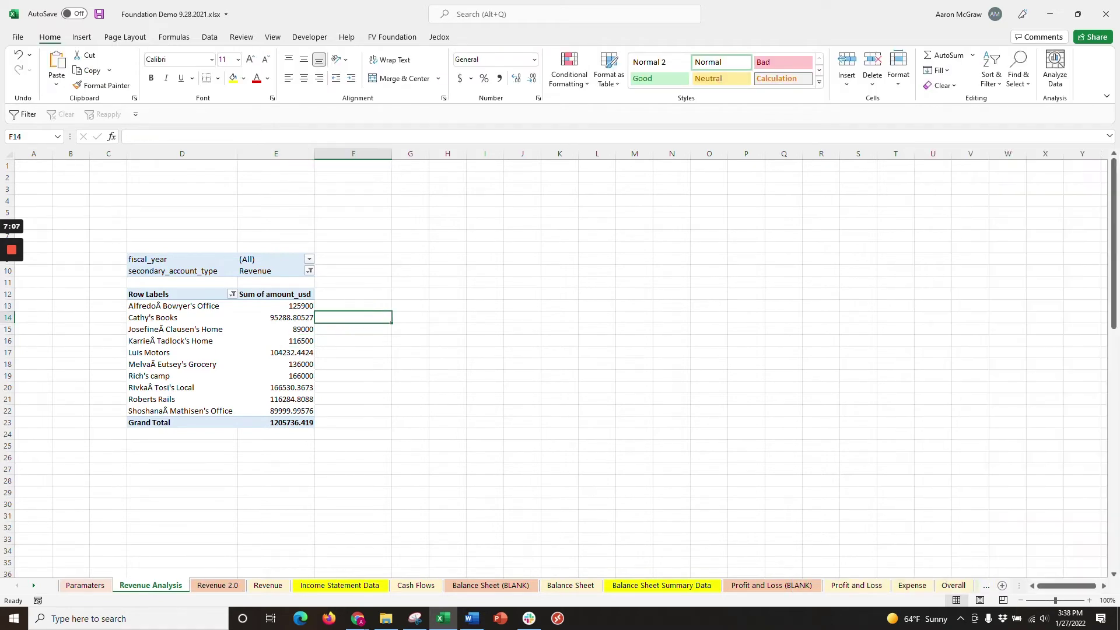
drag(292, 305, 292, 415)
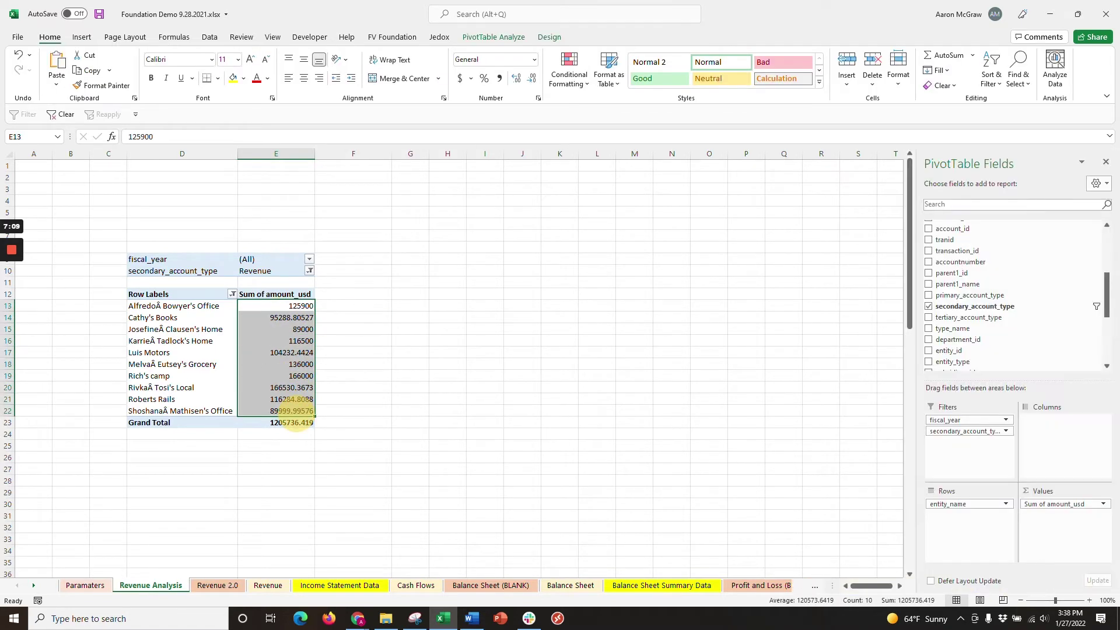
click(538, 98)
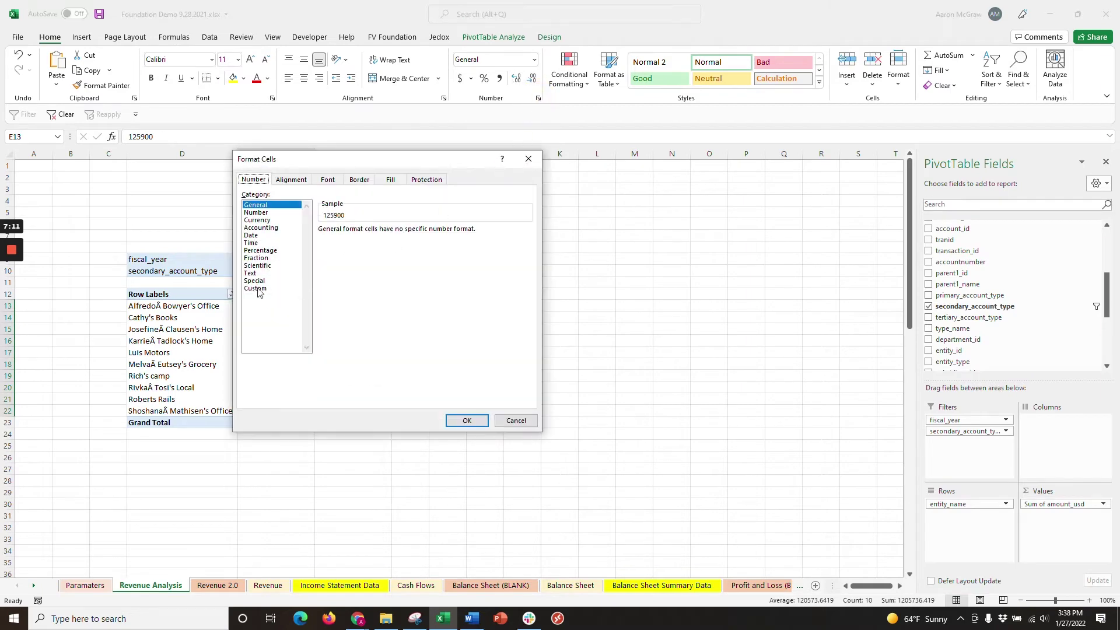
click(259, 288)
click(330, 273)
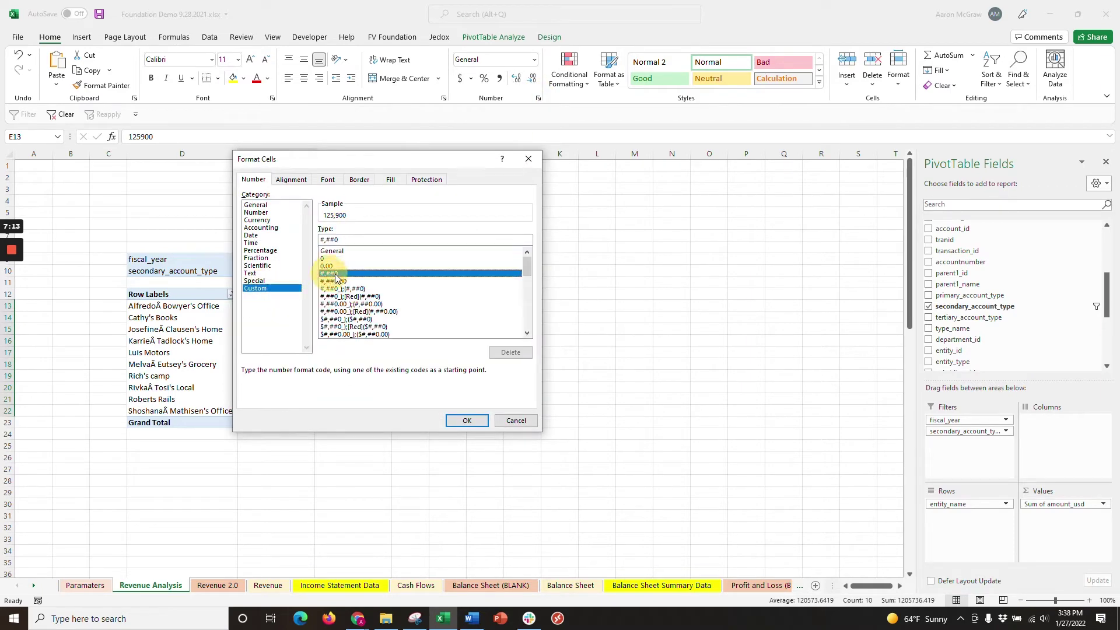
click(467, 421)
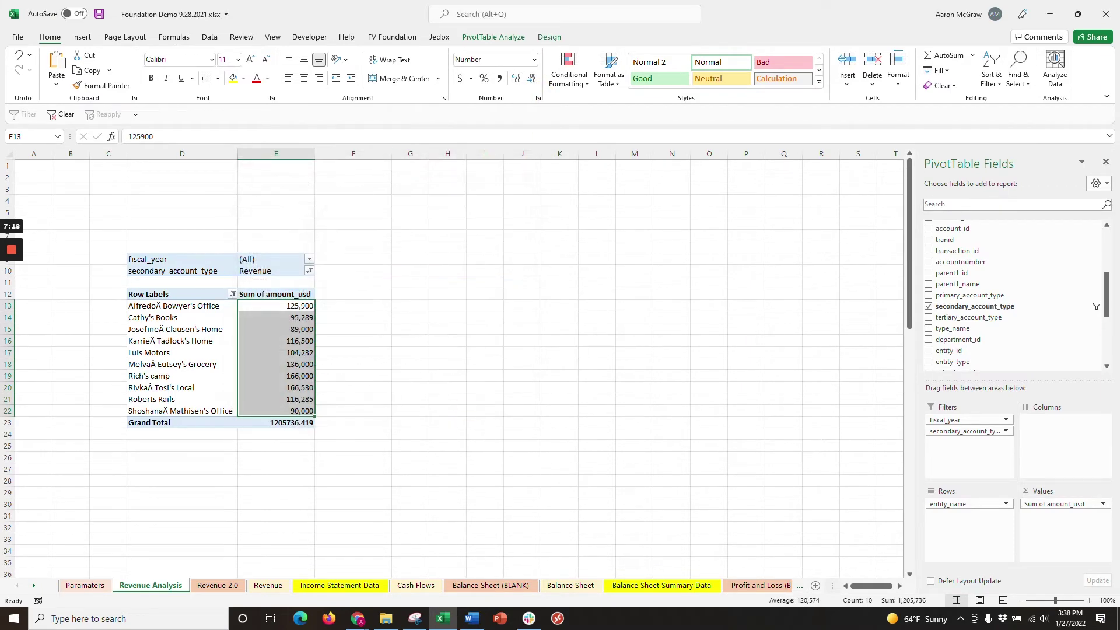
Centre the revenue values, then display the Income Statement Data sheet
click(303, 79)
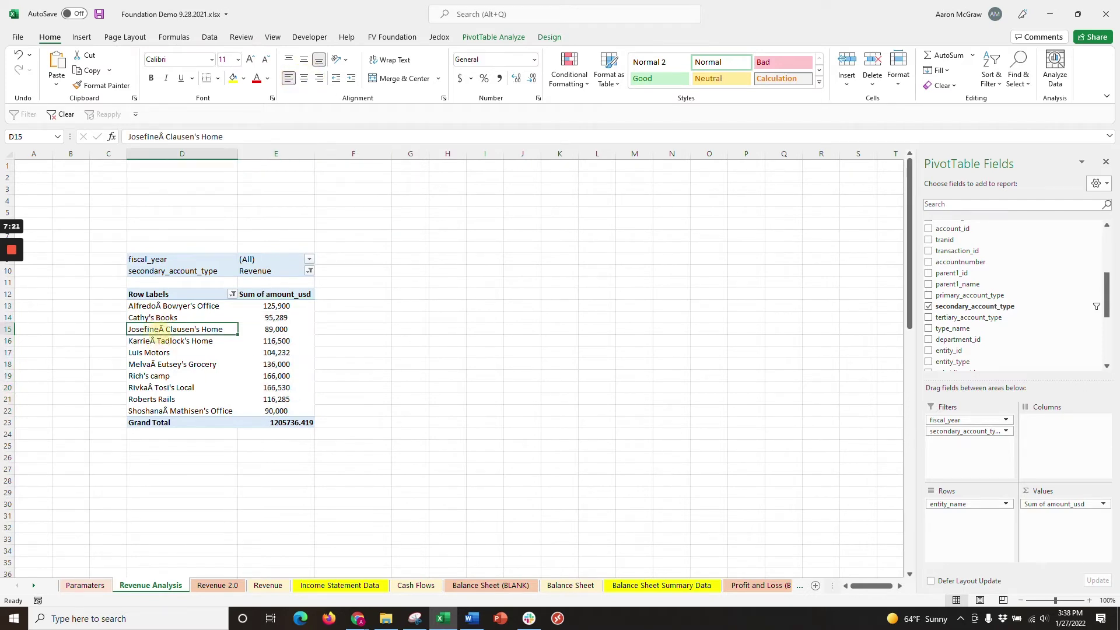
click(276, 294)
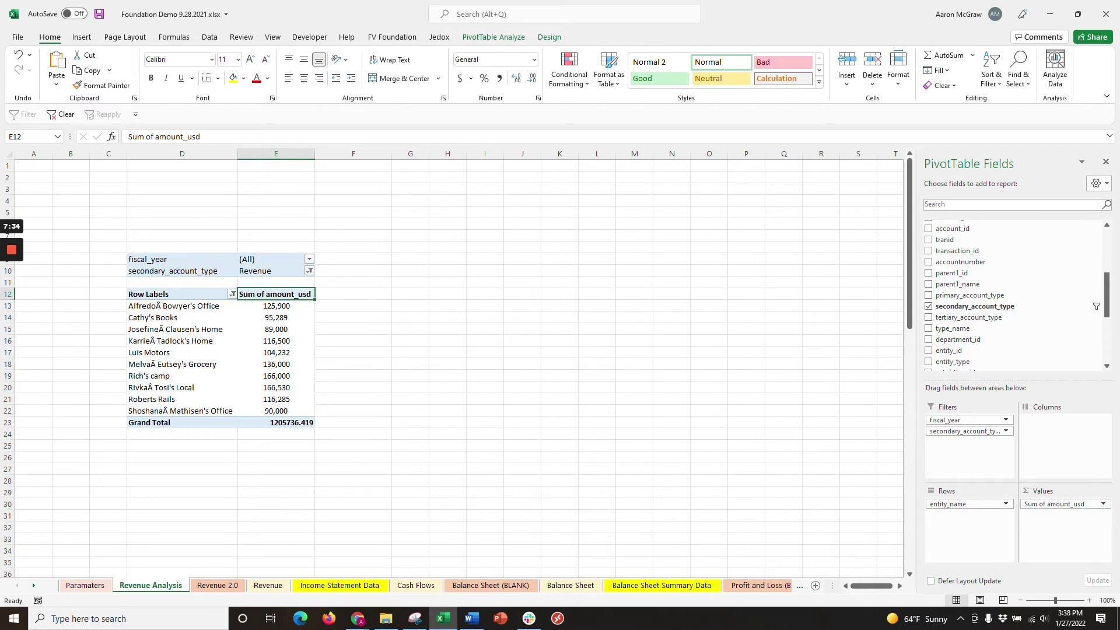
click(329, 585)
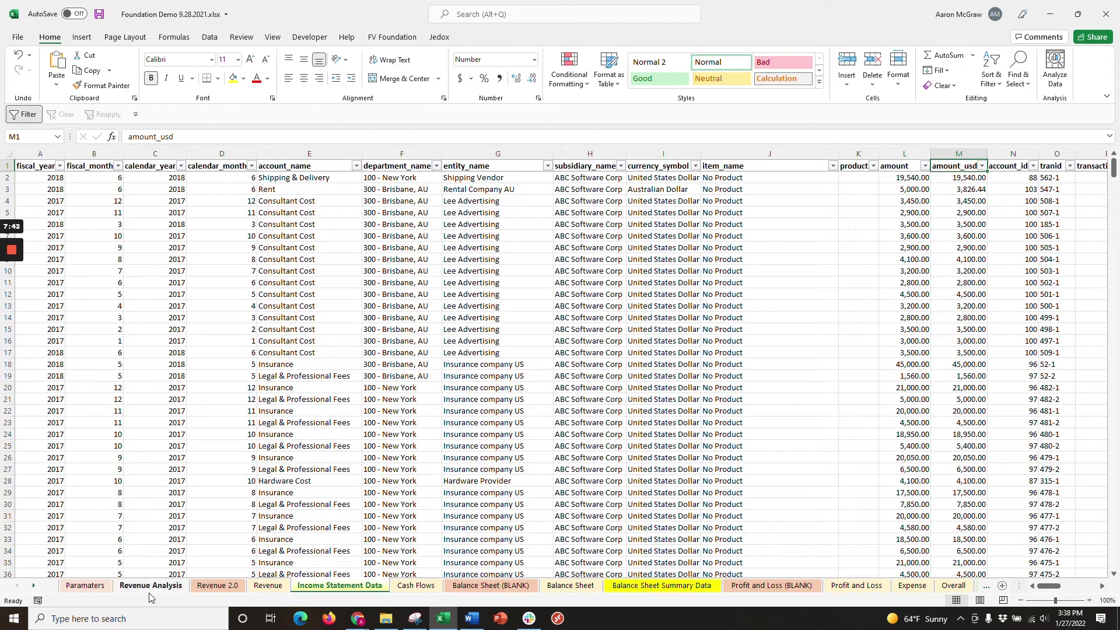
On Revenue Analysis, rename the Sum of amount_usd value field to 'Revenue - USD'
click(151, 586)
right_click(282, 296)
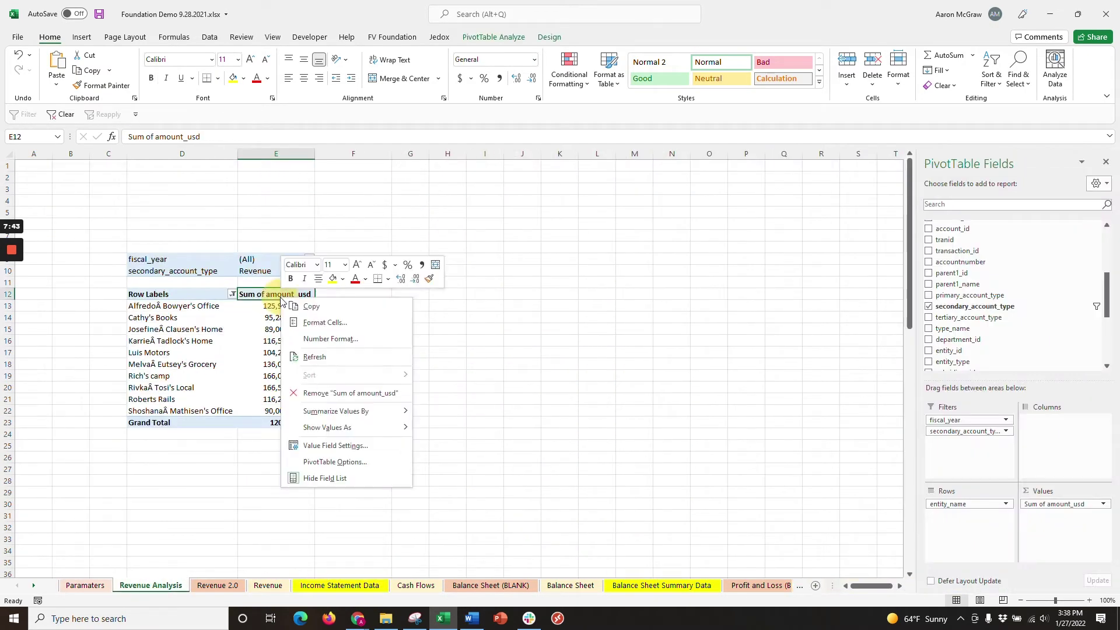
click(333, 446)
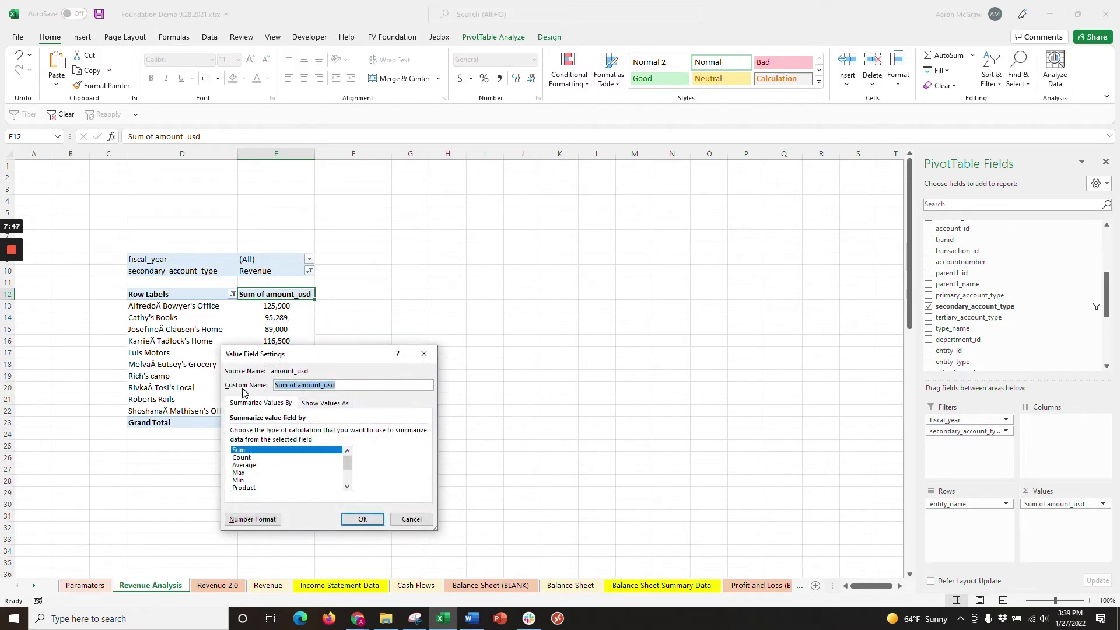
text(Revenue - USD)
key(Return)
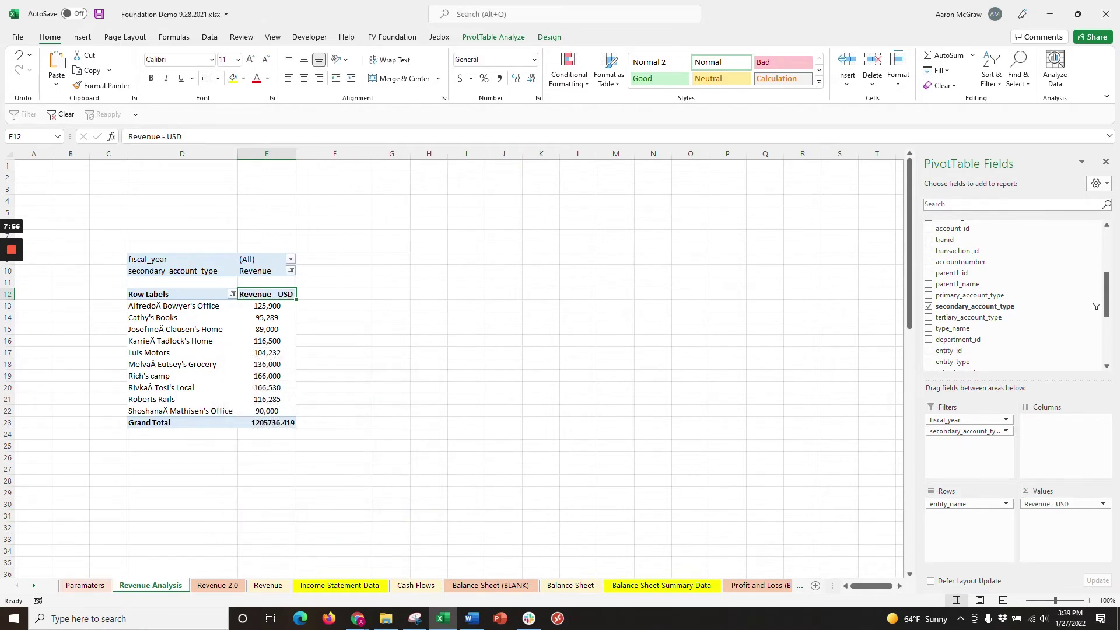
Sort the customers in descending order by Revenue - USD
click(335, 376)
click(232, 294)
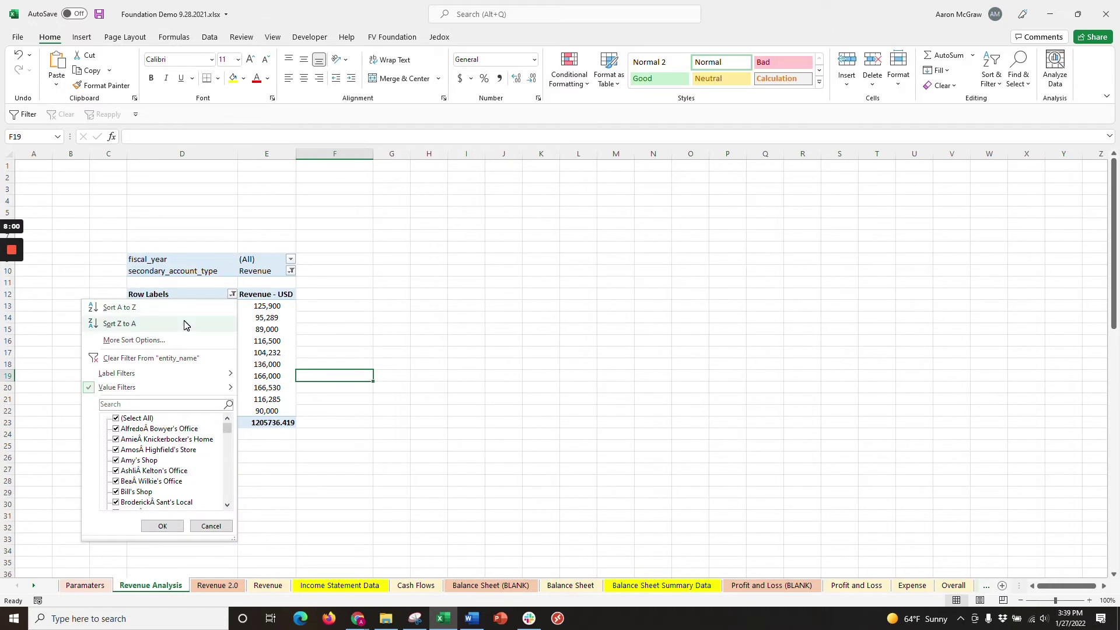
click(171, 341)
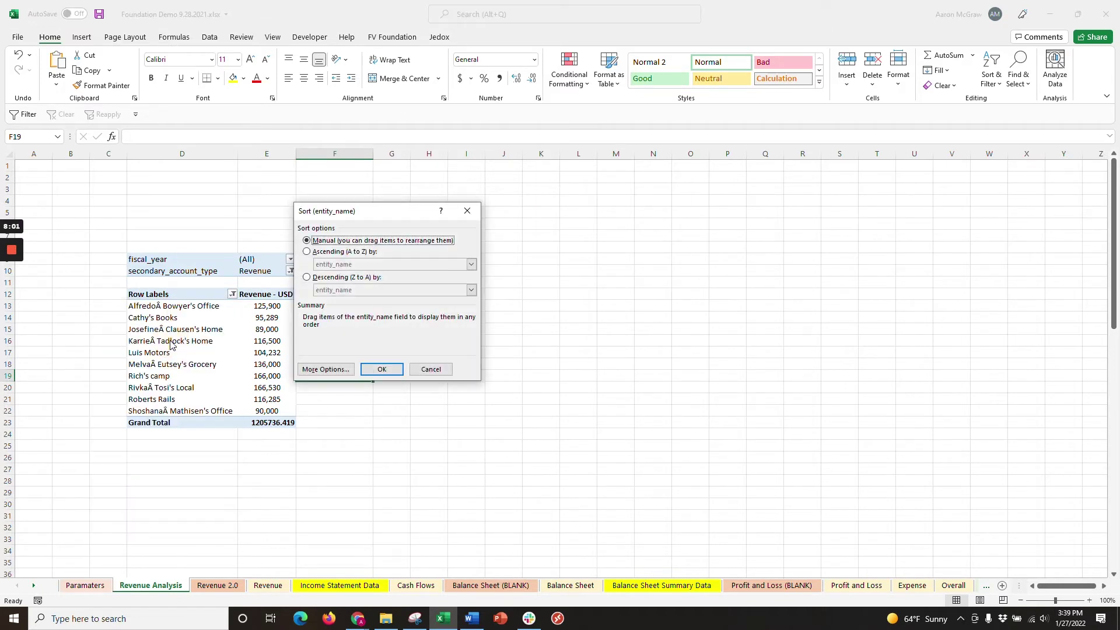
click(307, 278)
click(365, 289)
click(358, 306)
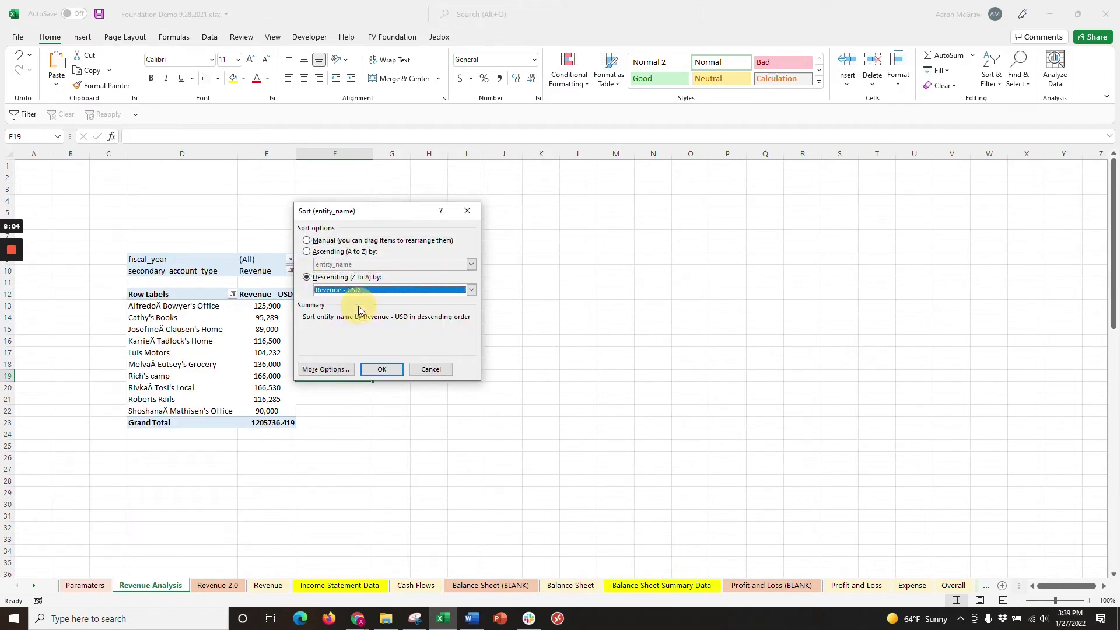
click(382, 369)
click(267, 352)
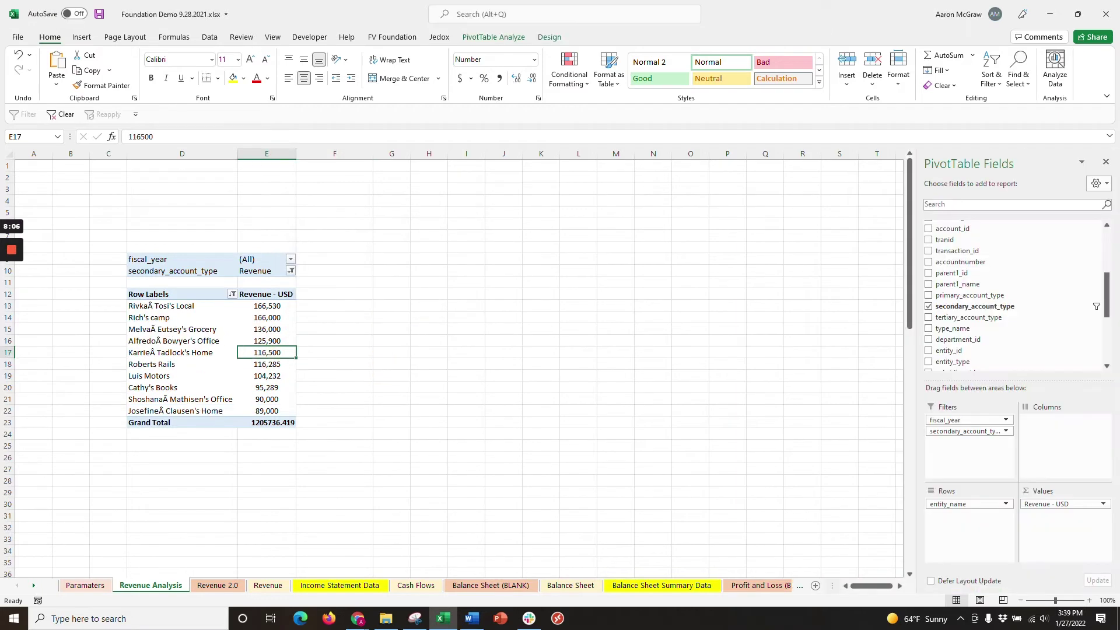
drag(267, 306, 263, 405)
click(175, 294)
click(257, 364)
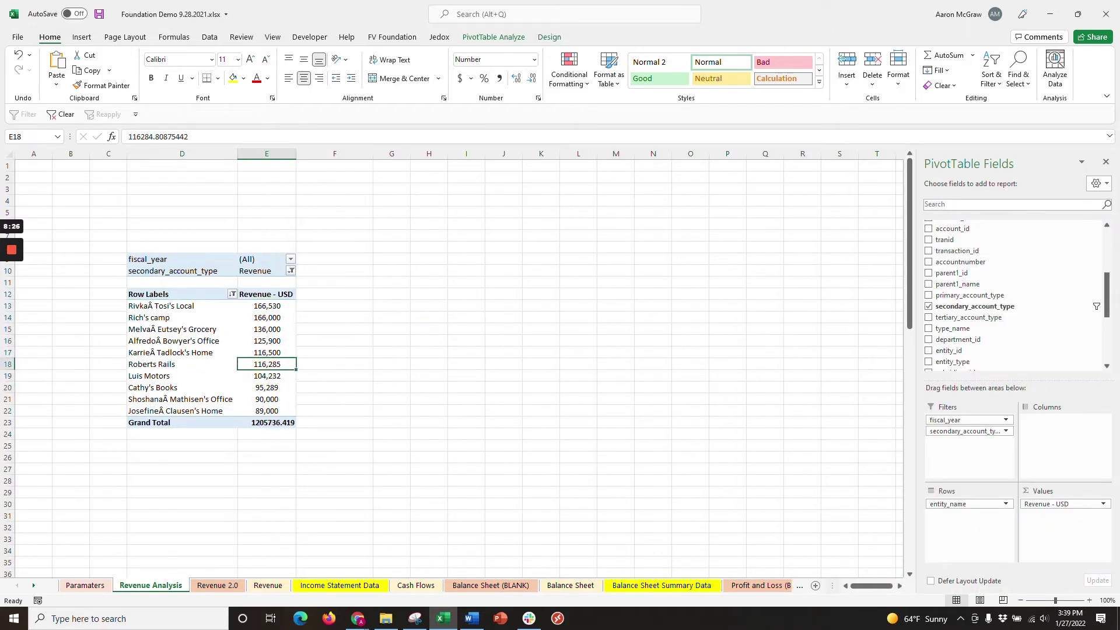
Filter the pivot's fiscal_year to 2017
click(290, 260)
click(179, 307)
click(221, 407)
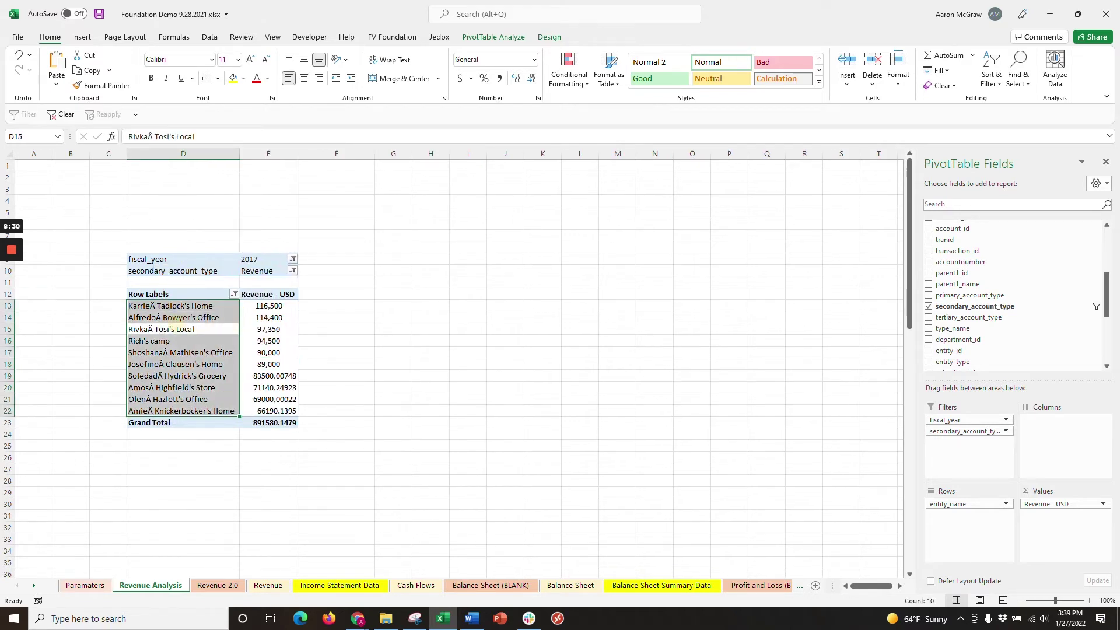
click(291, 340)
click(393, 340)
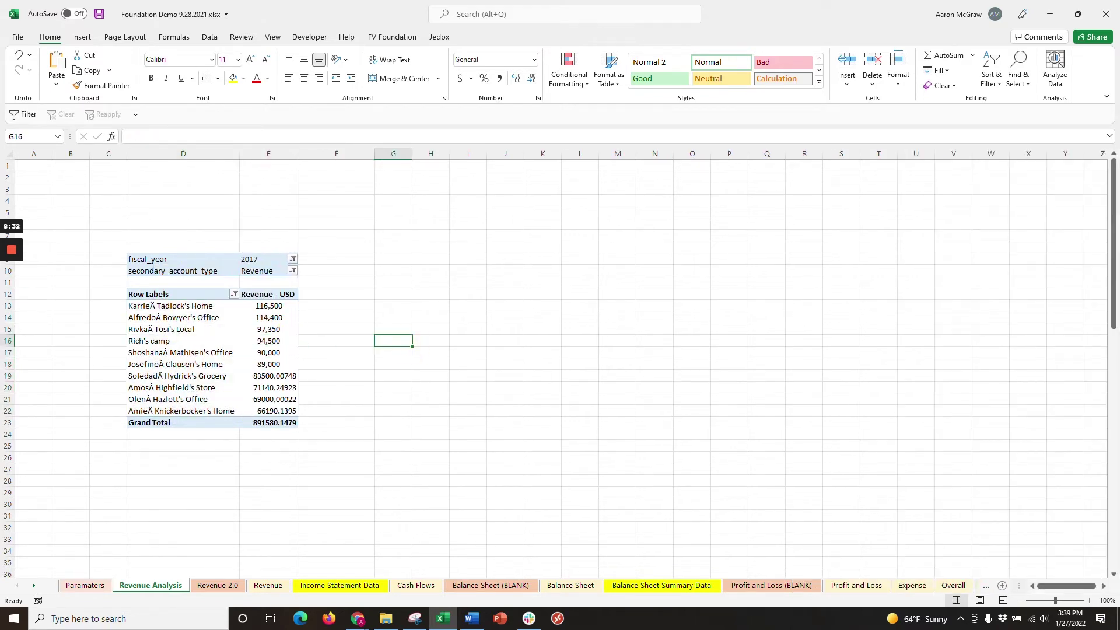
Uncheck Row Headers and Column Headers in the PivotTable Style Options
click(268, 352)
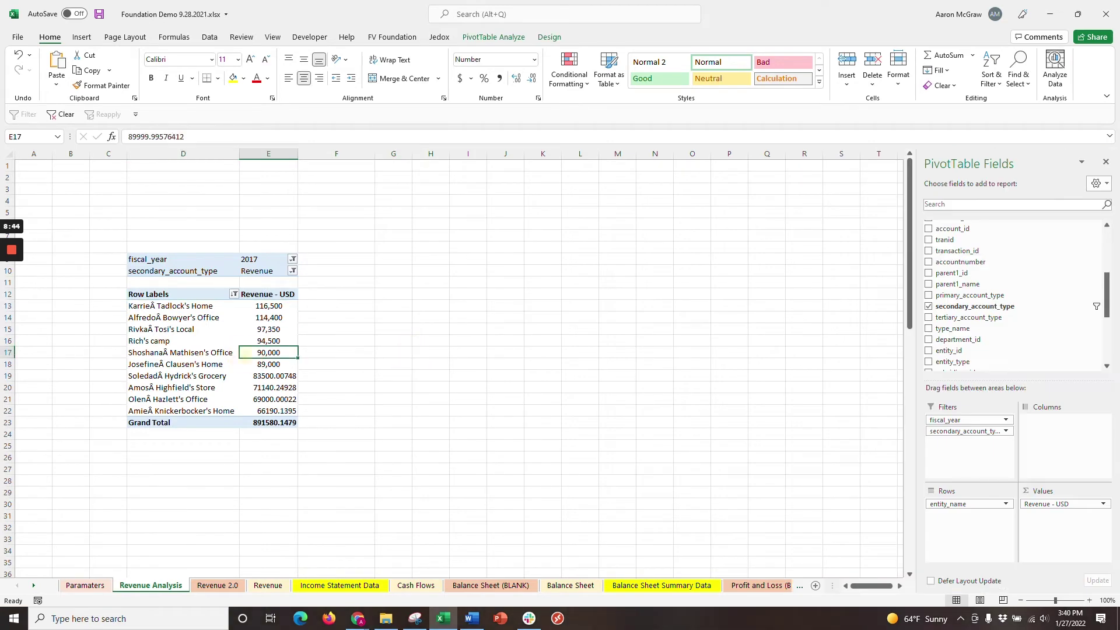
click(549, 38)
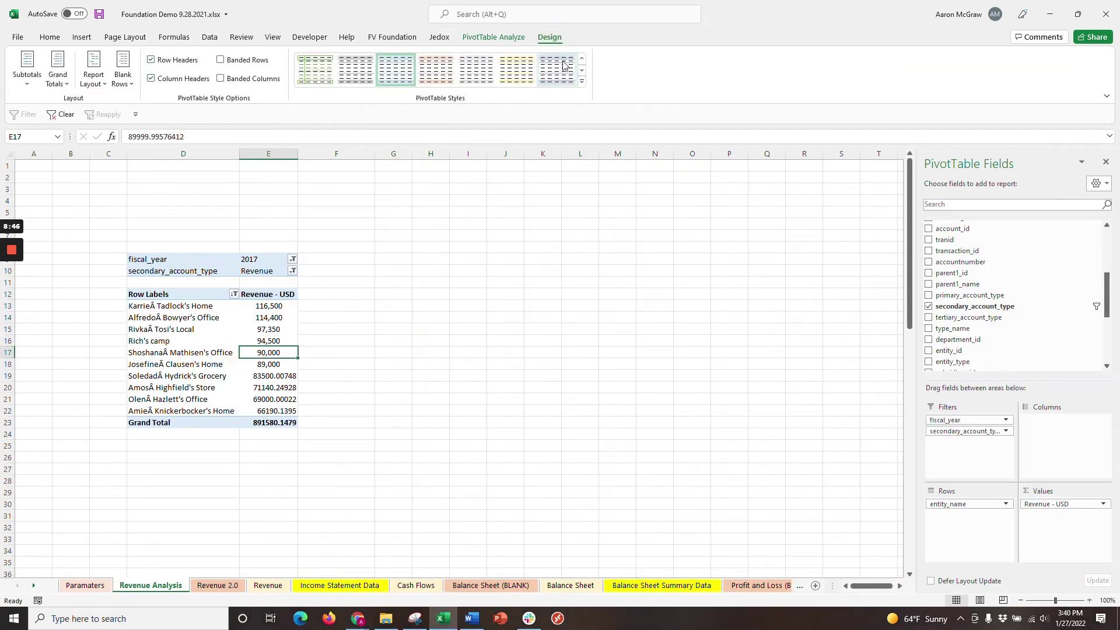
click(170, 63)
click(171, 78)
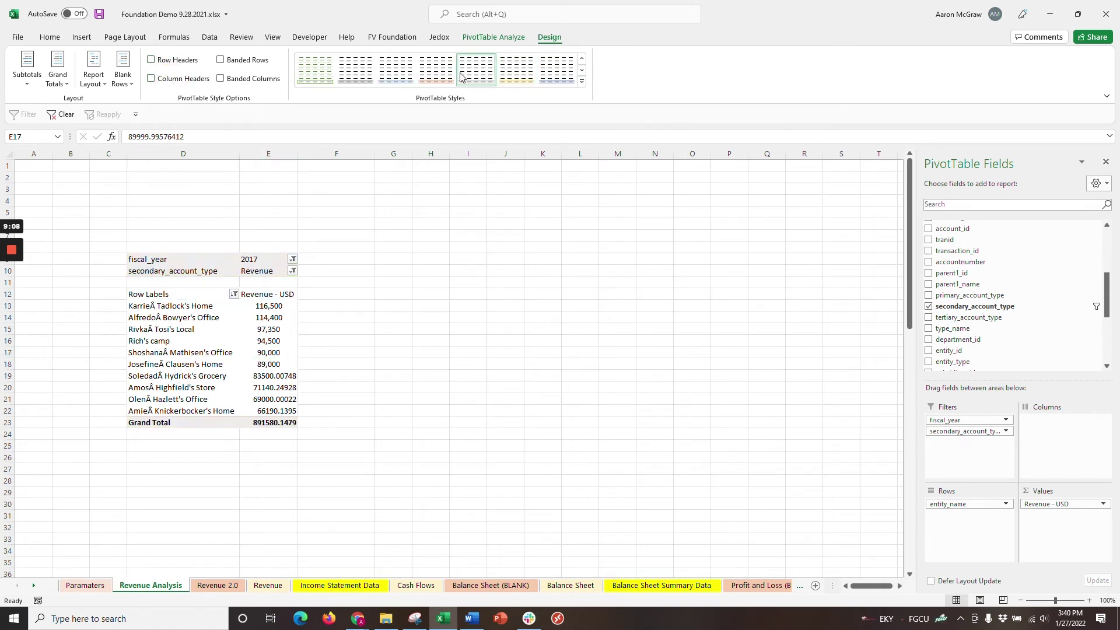
click(582, 60)
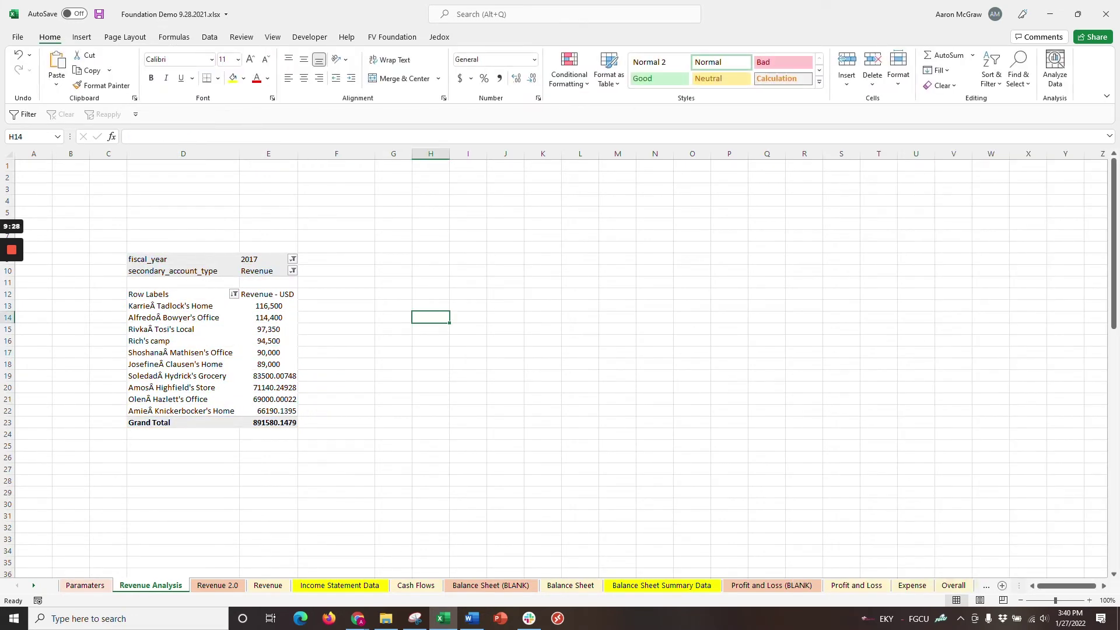
Apply outside borders to D12, E12, D12:D23, E12:E23 and the Grand Total row D23:E23
click(233, 296)
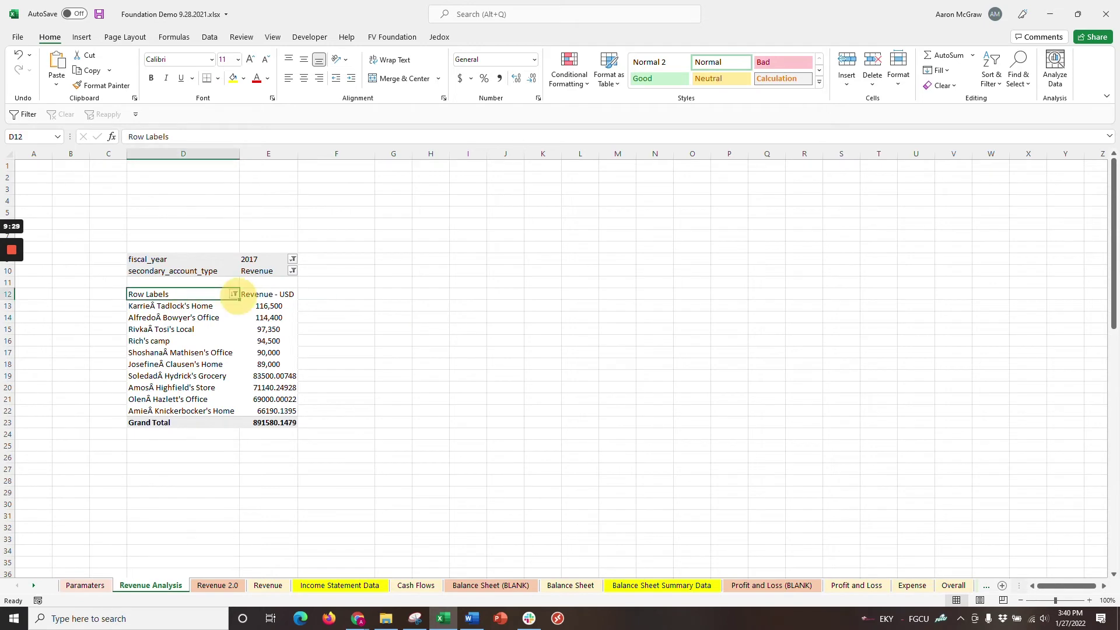
click(218, 78)
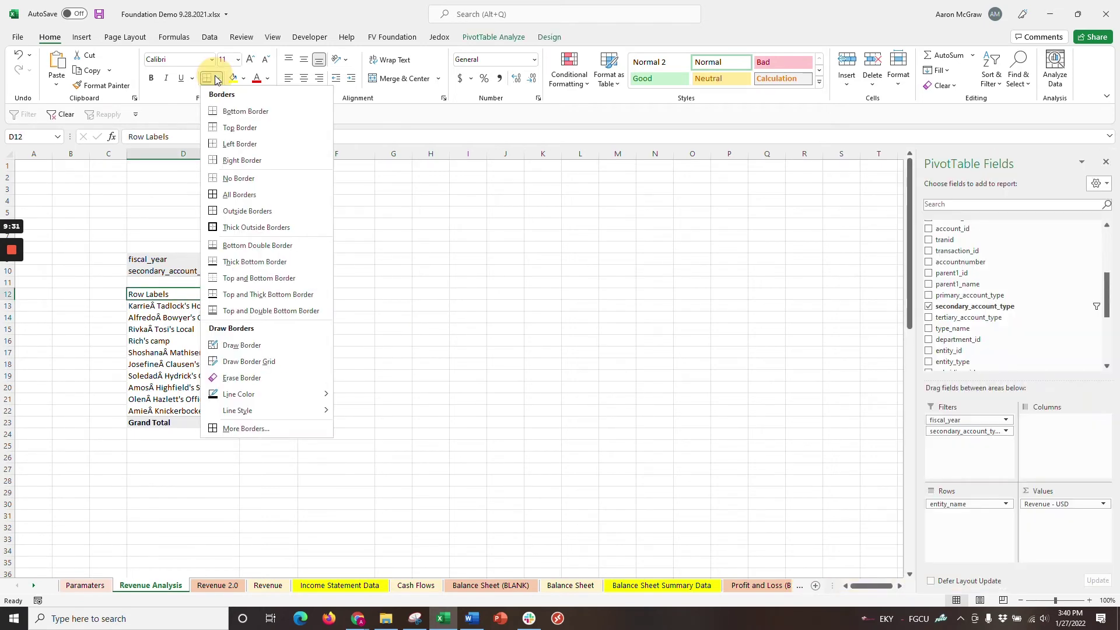
click(253, 211)
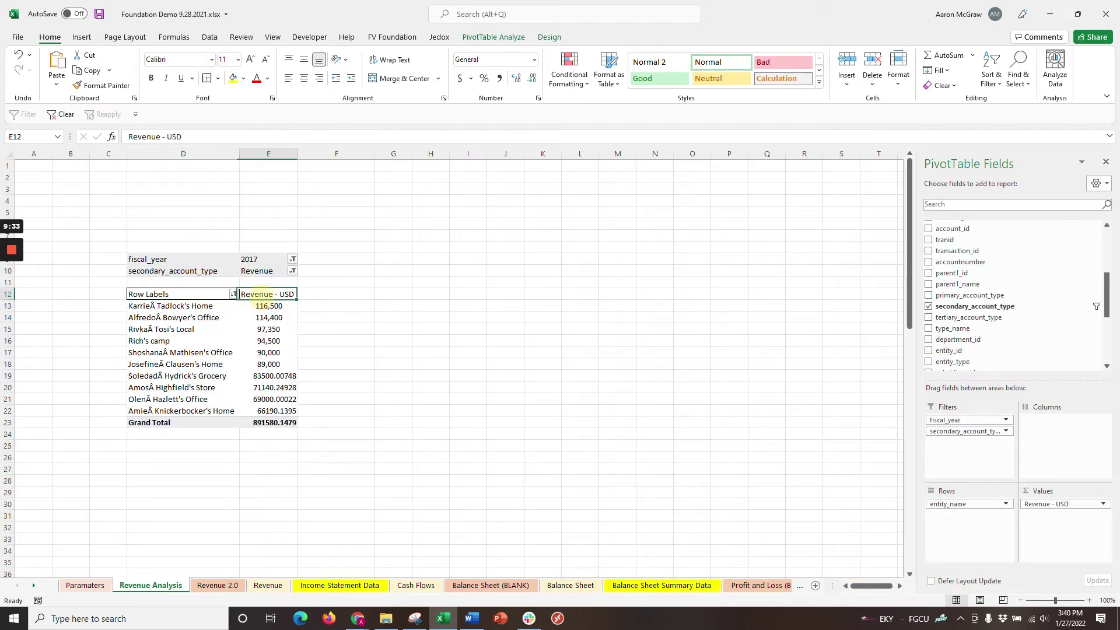
click(262, 297)
click(210, 79)
click(336, 341)
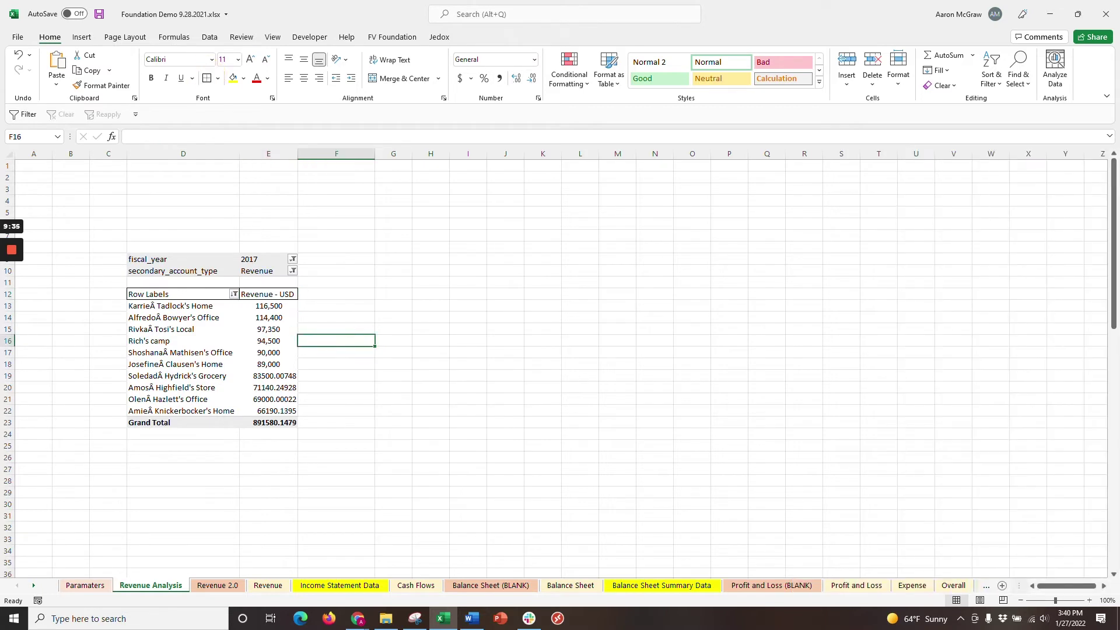
drag(175, 294, 187, 422)
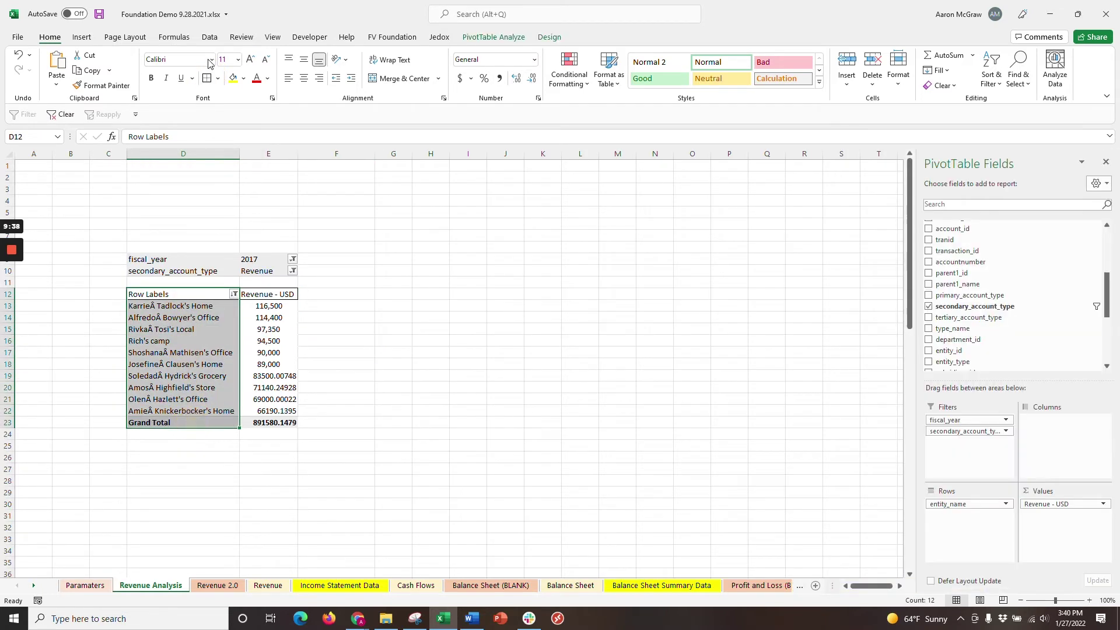
drag(268, 295, 282, 431)
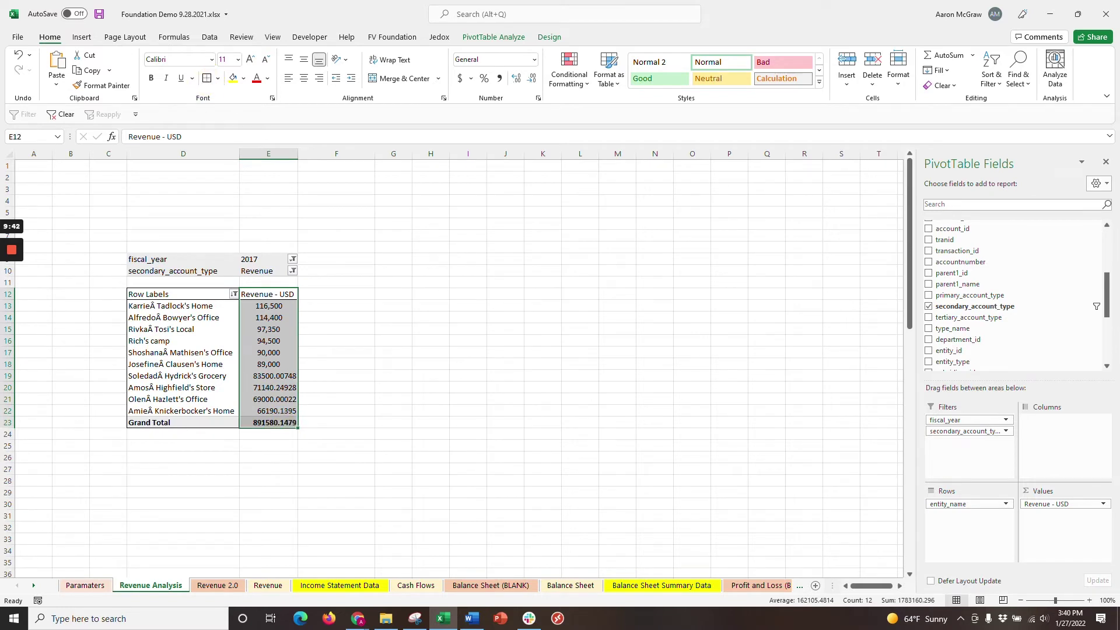
drag(175, 423, 274, 422)
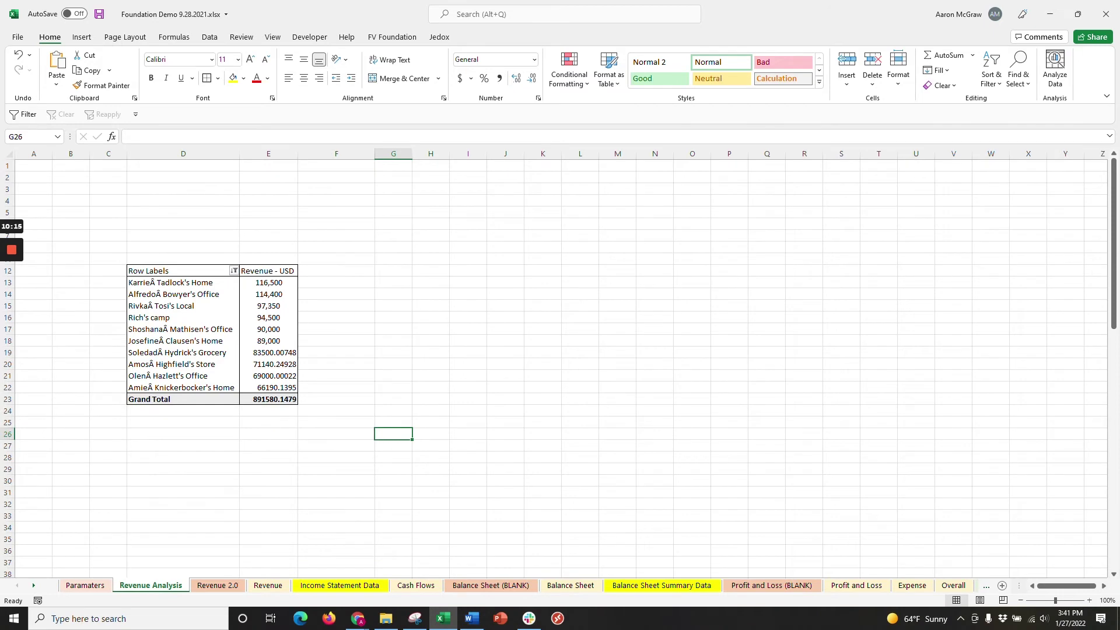
Enter the title 'TOP 10 Customer' in the empty cell above the pivot
click(182, 247)
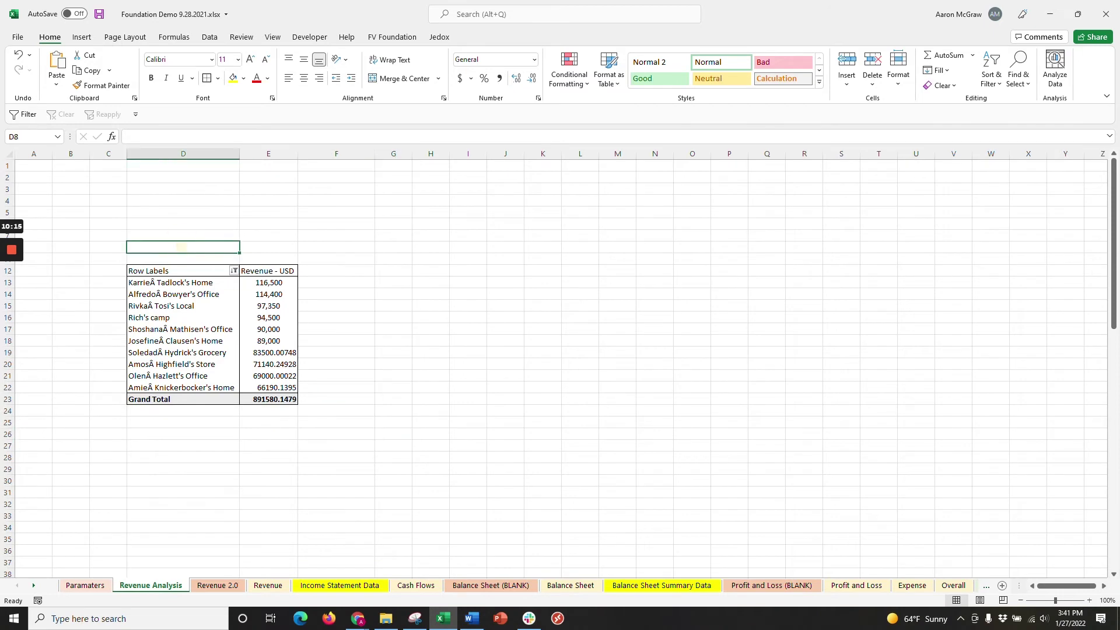
text(TOP 10)
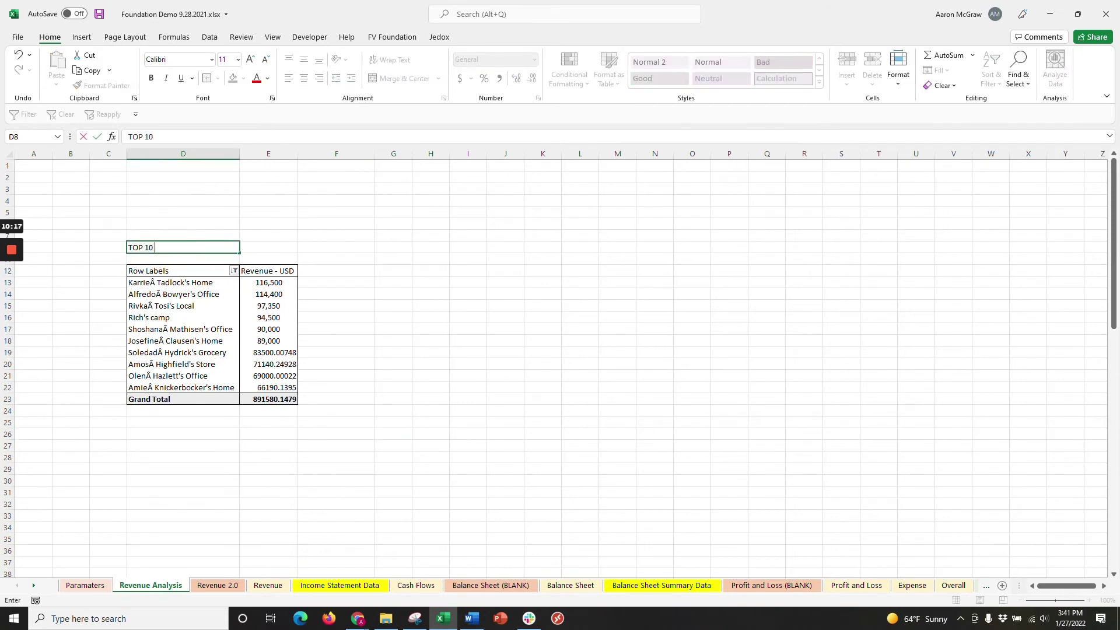
text( Customers)
key(Return)
Merge and centre the title across D8:E8, then make it bold and underlined
drag(183, 248, 269, 247)
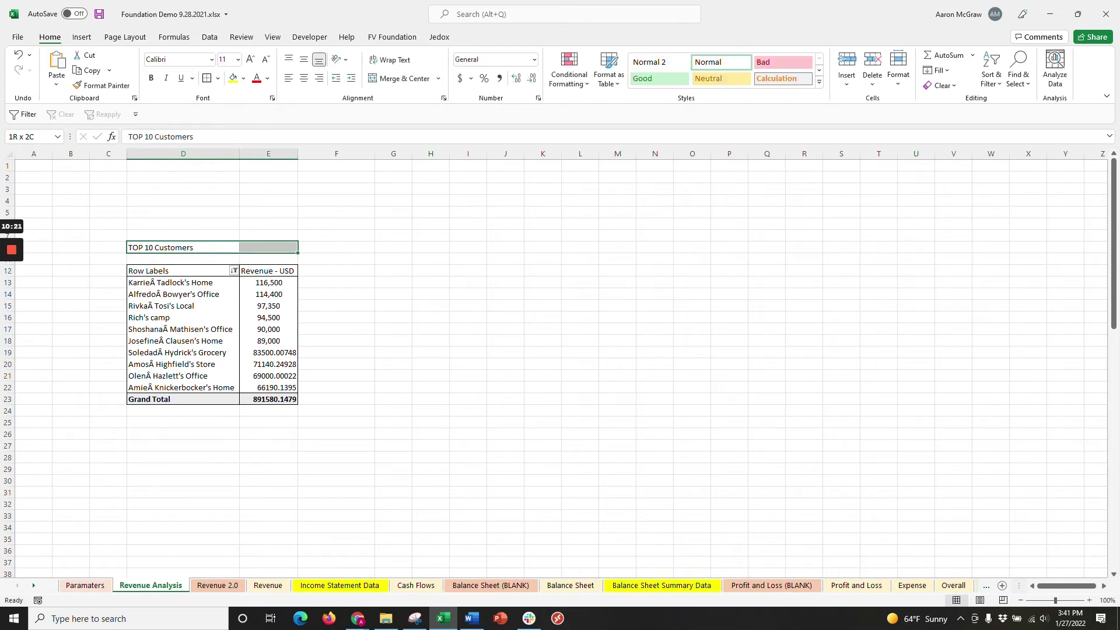
click(398, 79)
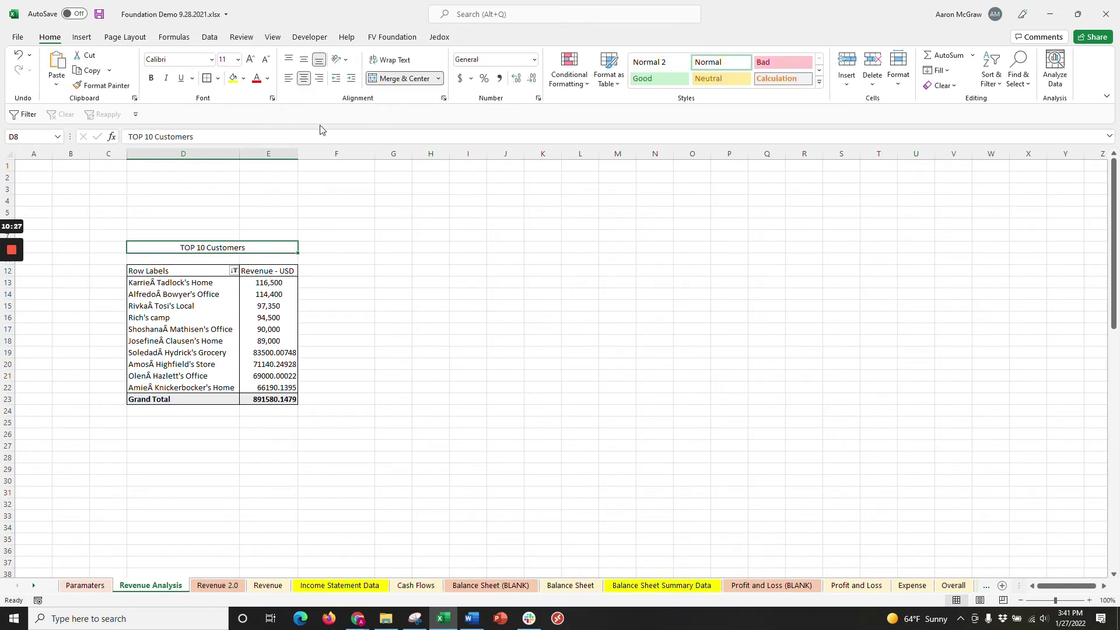
click(151, 78)
click(181, 78)
click(430, 282)
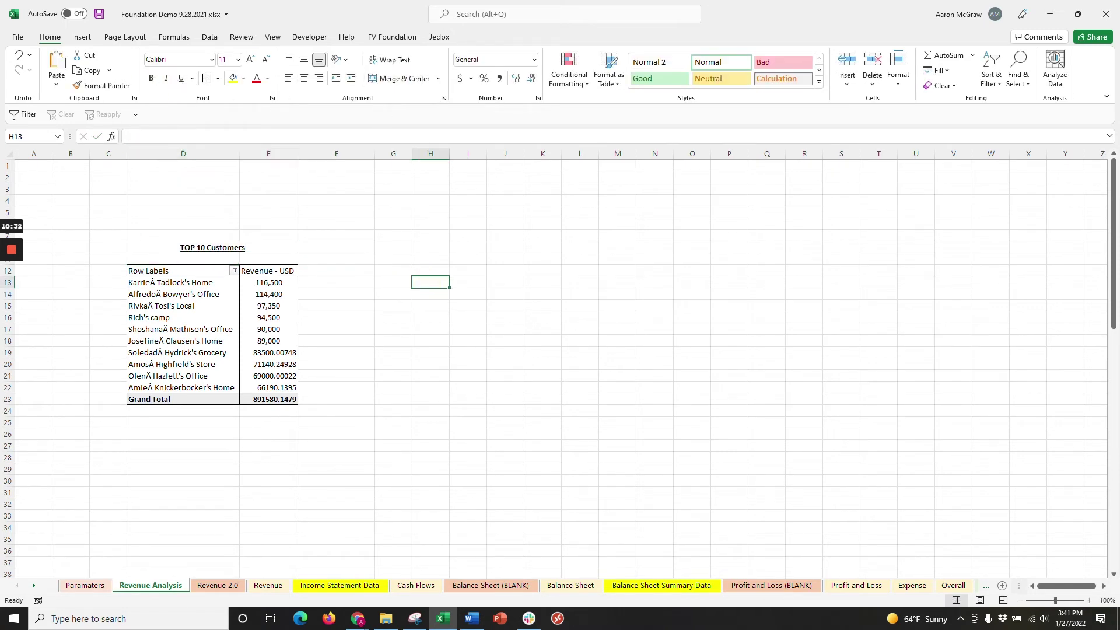
View the Revenue 2.0 dashboard's TOP 10 Customers title, Select Year slicer and Revenue Analysis heading
click(217, 586)
click(147, 226)
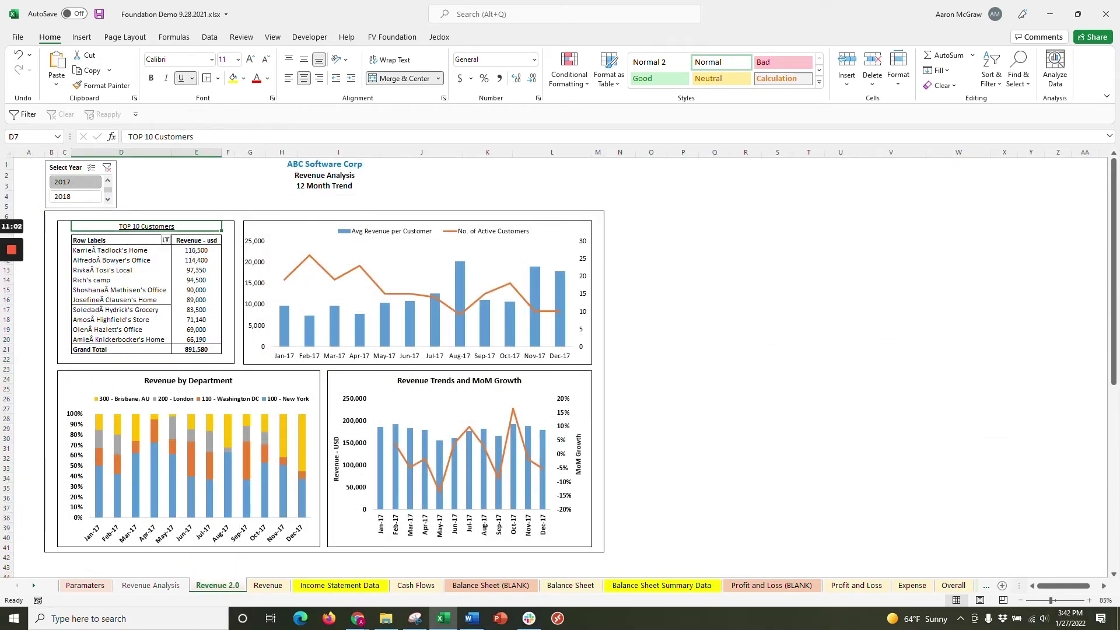
click(63, 167)
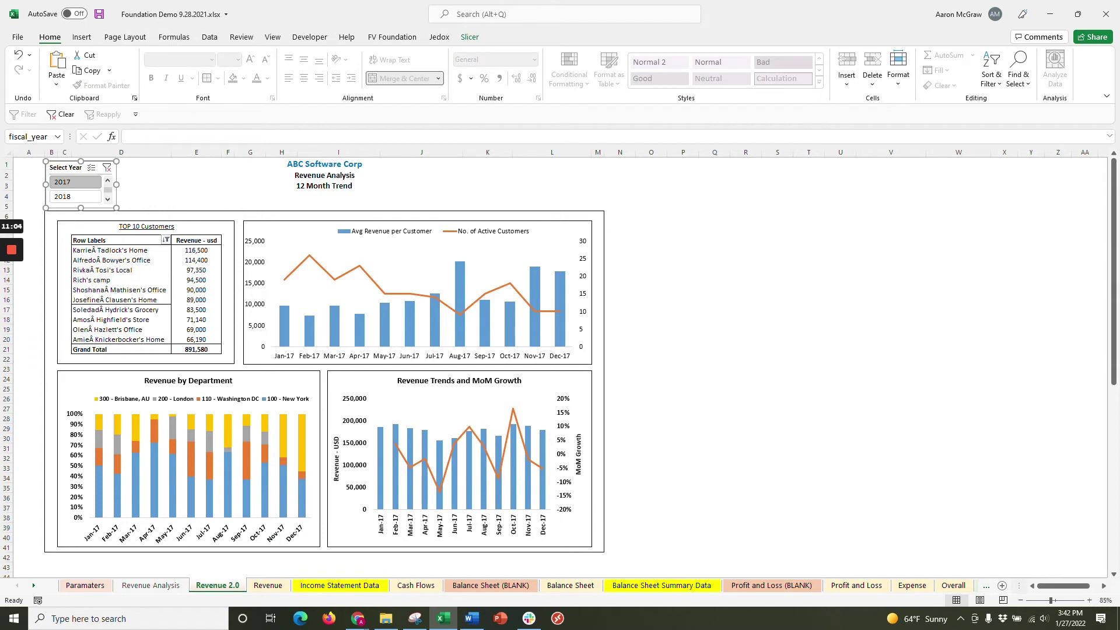
click(325, 175)
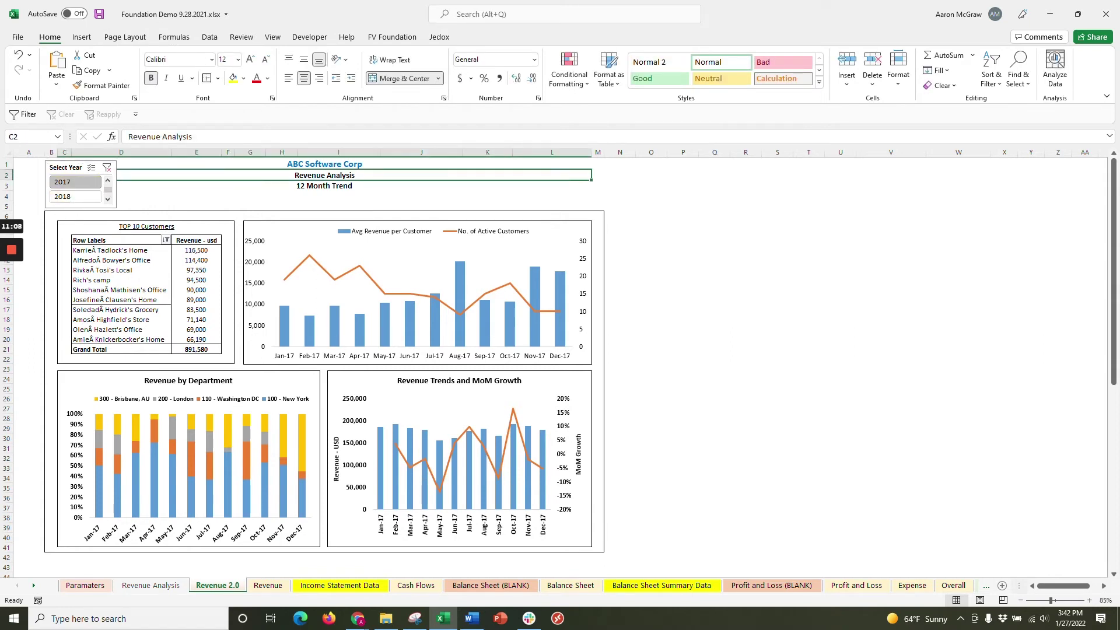
click(714, 399)
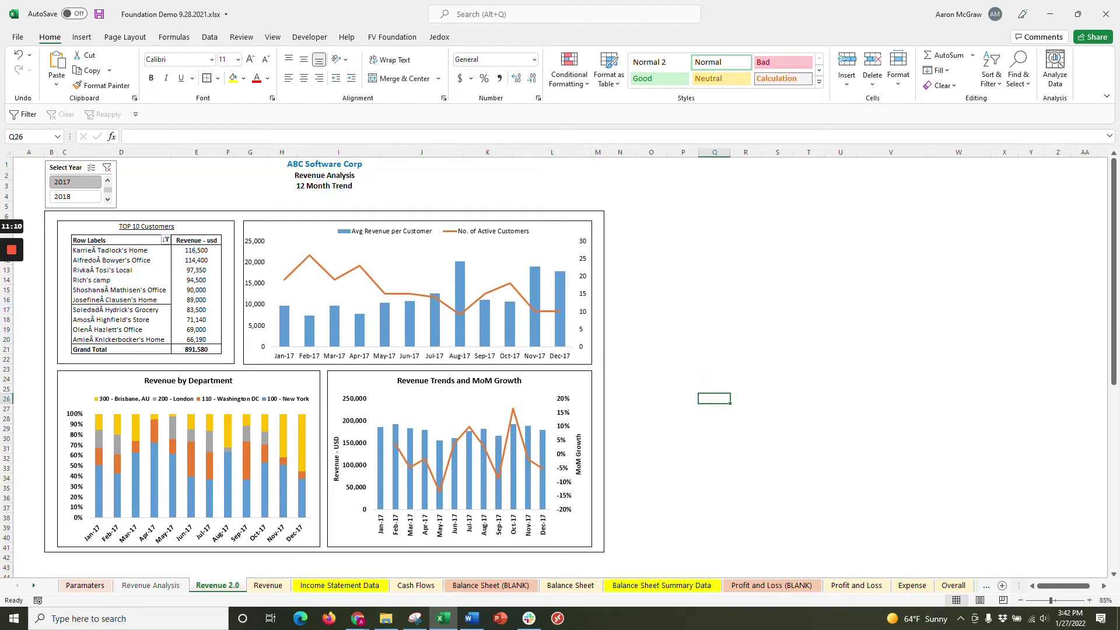
Return to Revenue Analysis and select the customer names in the TOP 10 Customers pivot
click(150, 586)
drag(184, 277, 183, 382)
click(183, 212)
drag(183, 276, 183, 382)
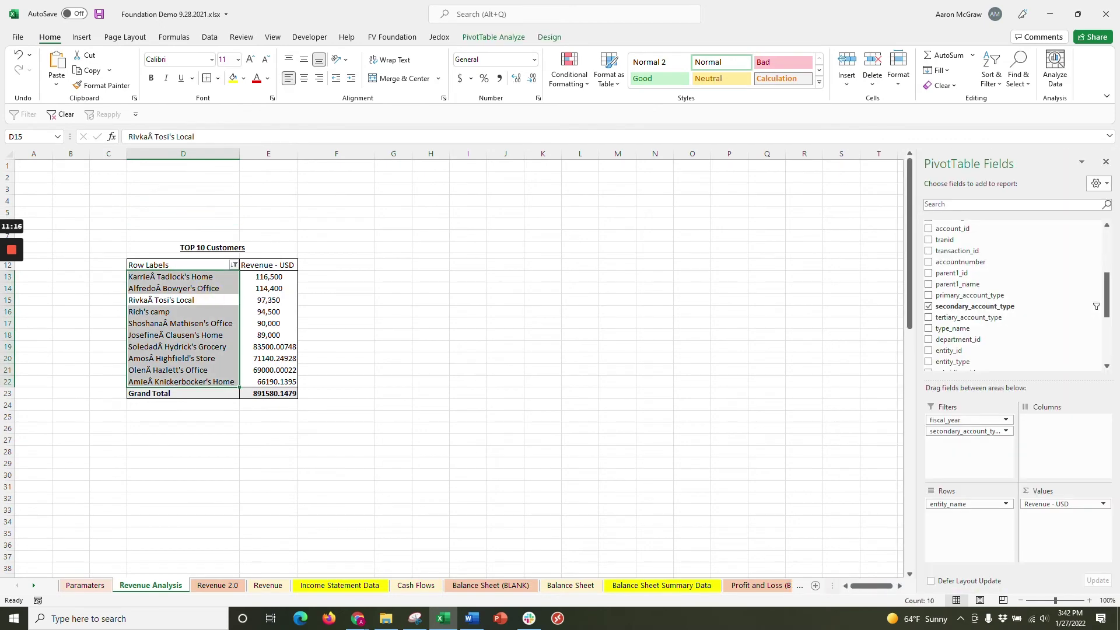
Insert a fiscal_year slicer for the pivot and stretch it taller to show every year
click(508, 40)
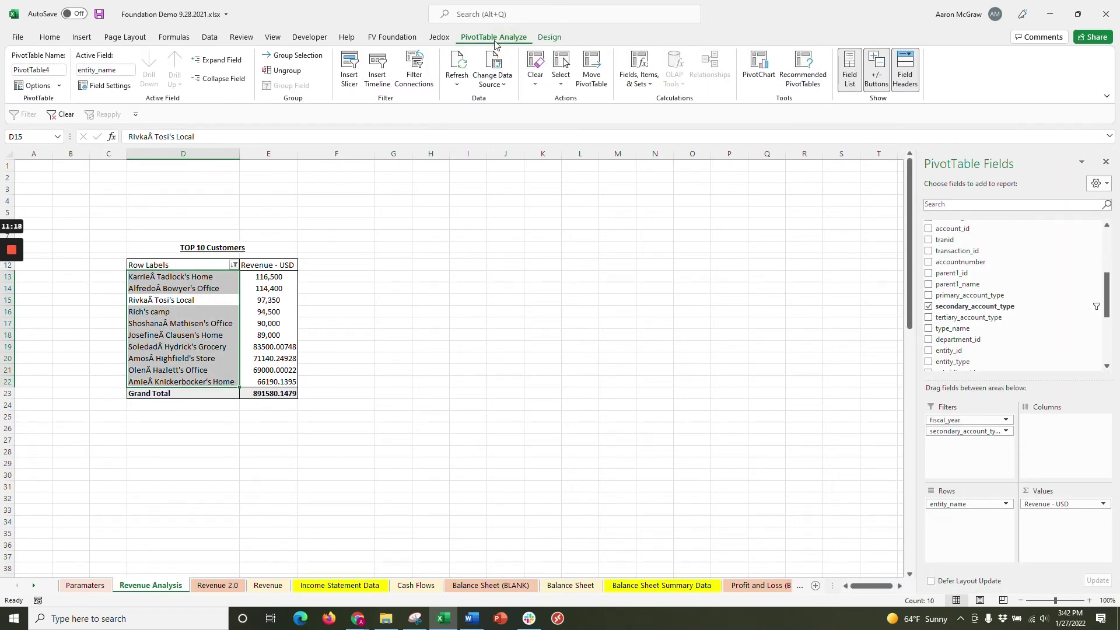
click(351, 76)
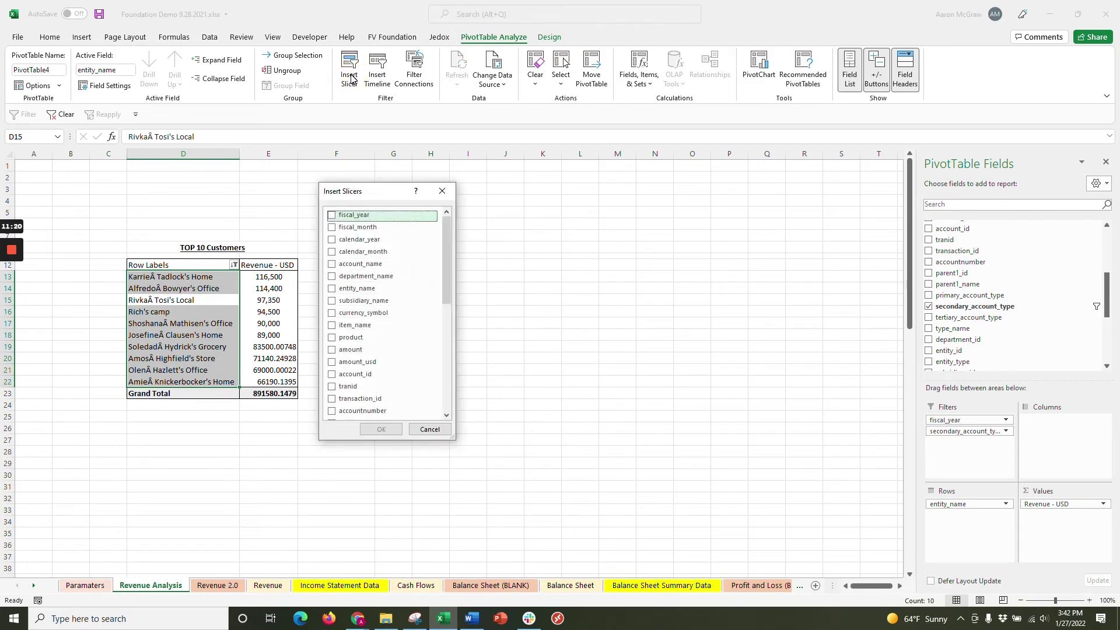
click(332, 216)
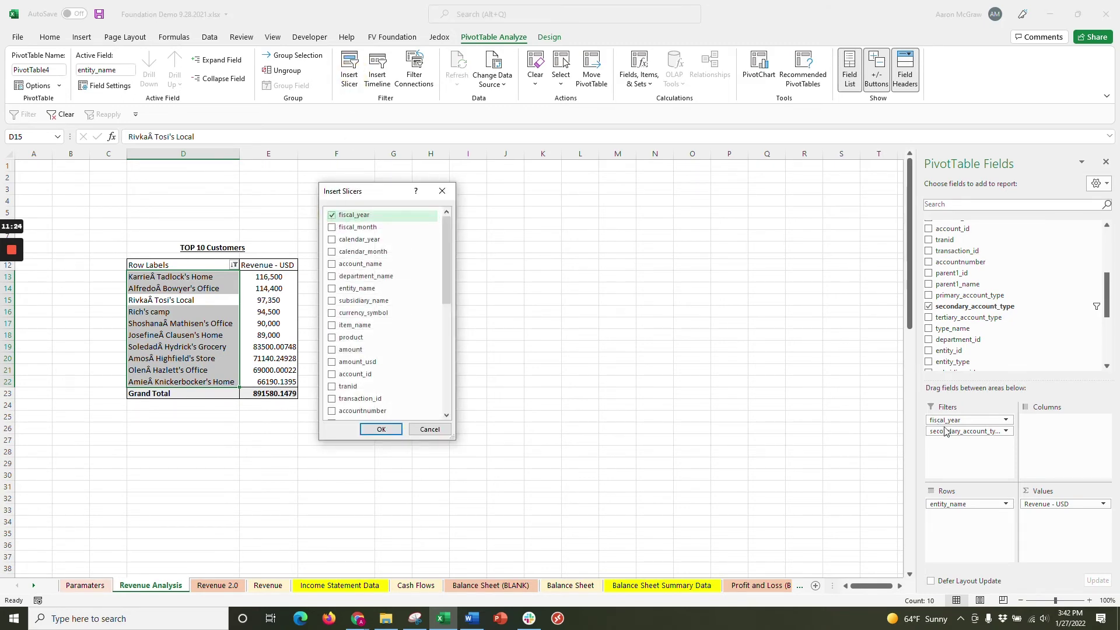
click(381, 429)
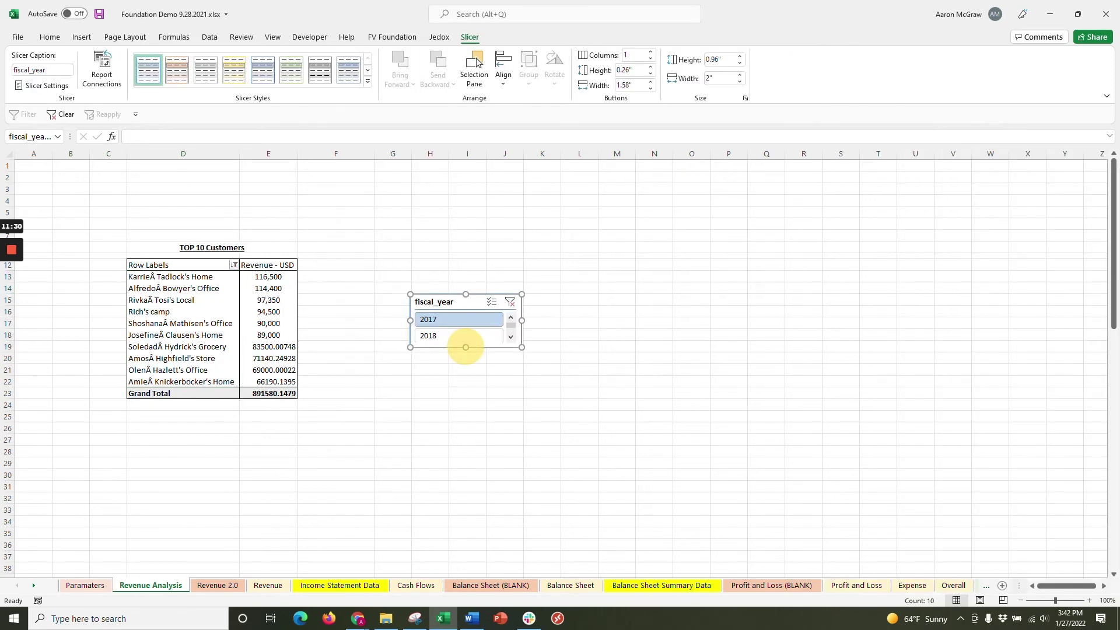
drag(466, 350, 465, 402)
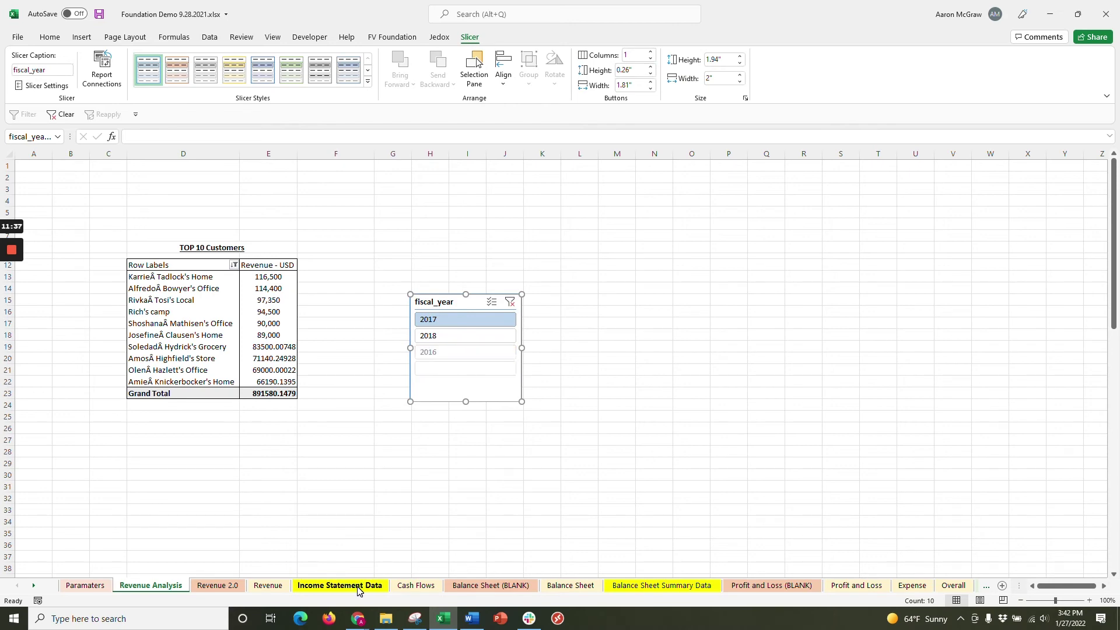
Test the fiscal_year slicer, filtering the pivot to 2018, then 2017, then back to 2018
click(476, 342)
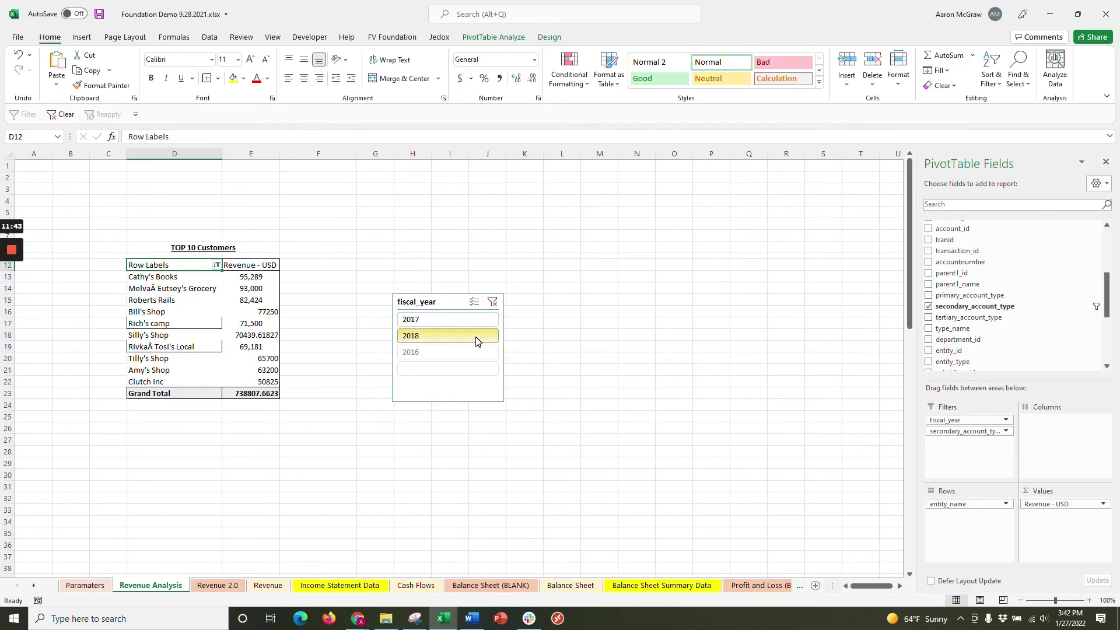
click(464, 320)
click(462, 339)
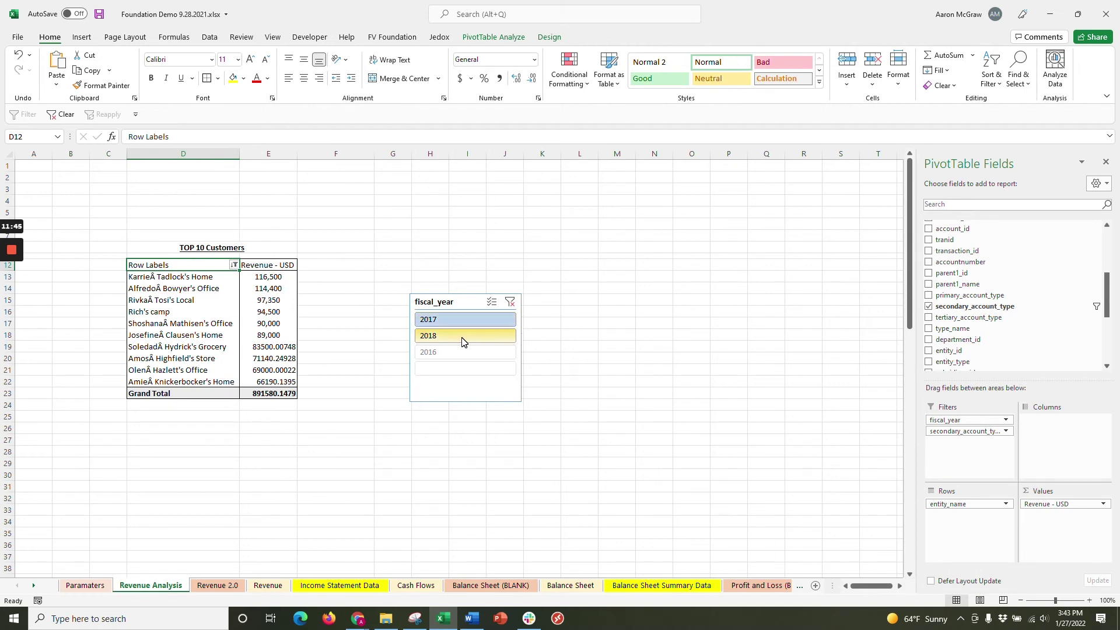
Clear stray borders, then add outside borders around the Grand Total row and Row Labels column
drag(151, 265, 257, 393)
click(218, 79)
click(248, 173)
click(328, 336)
drag(152, 394, 257, 394)
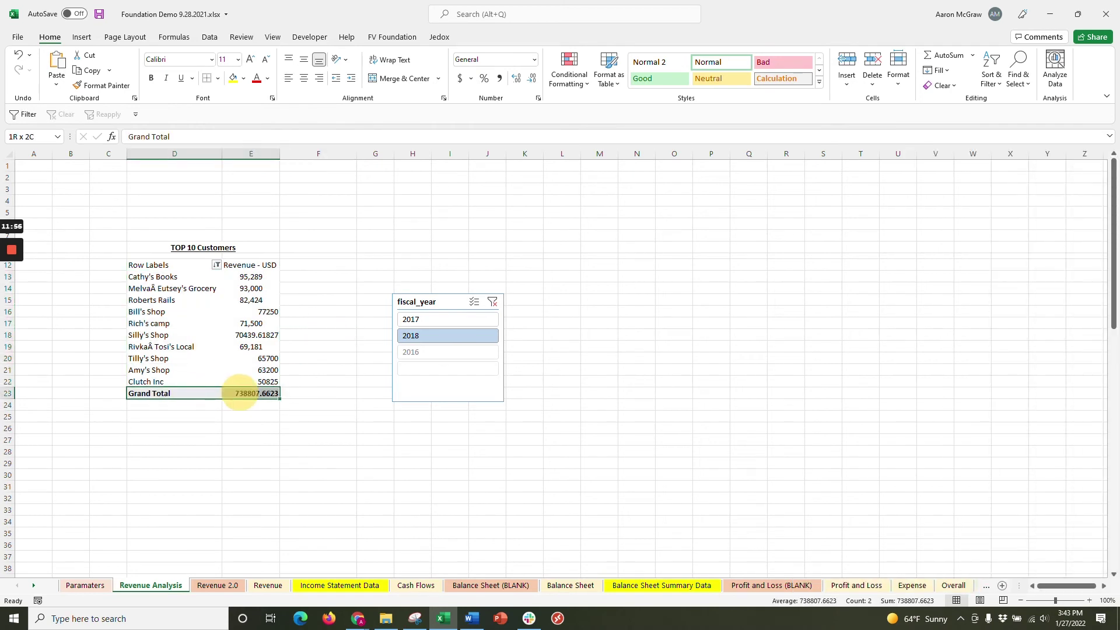
click(217, 79)
click(260, 211)
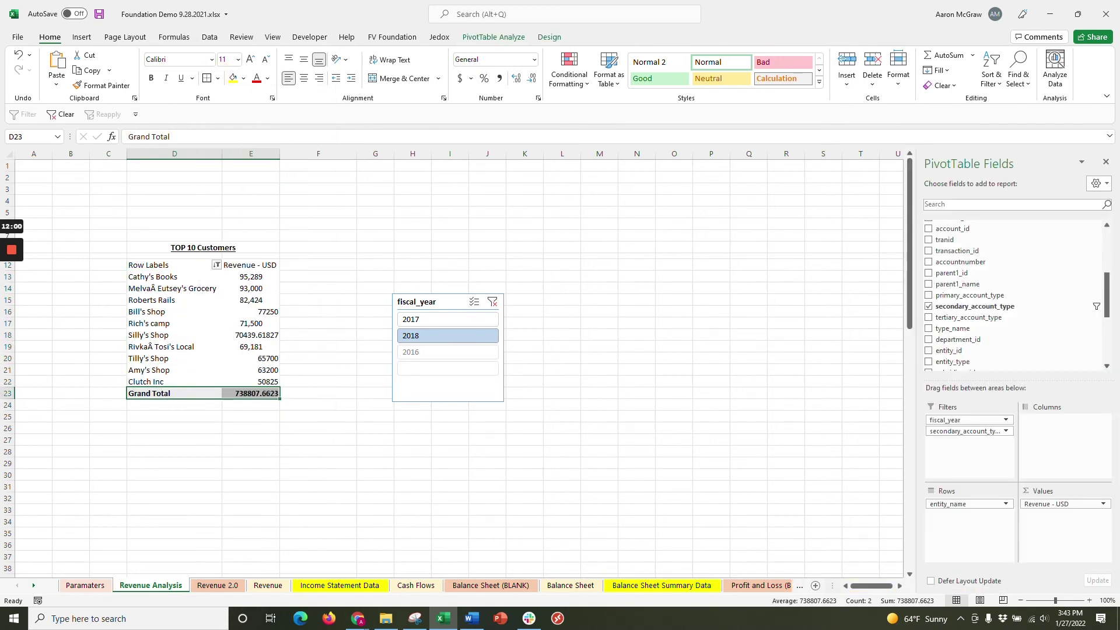
click(251, 394)
drag(170, 265, 183, 389)
click(207, 78)
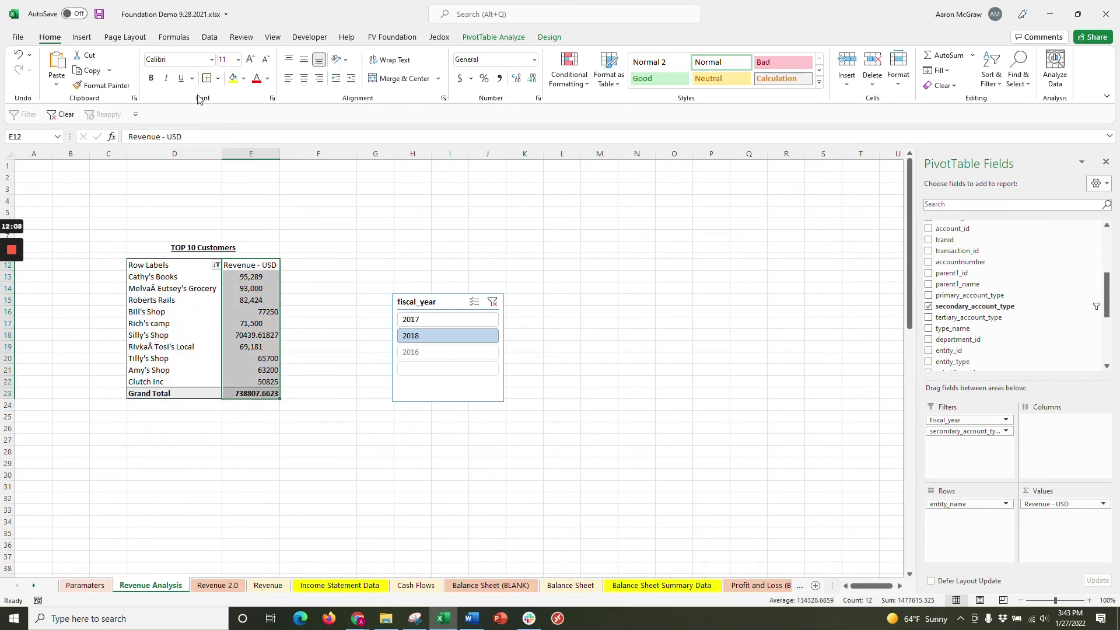
Give the pivot's revenue values the #,##0 thousands-separator number format
drag(169, 265, 251, 394)
click(538, 98)
click(251, 288)
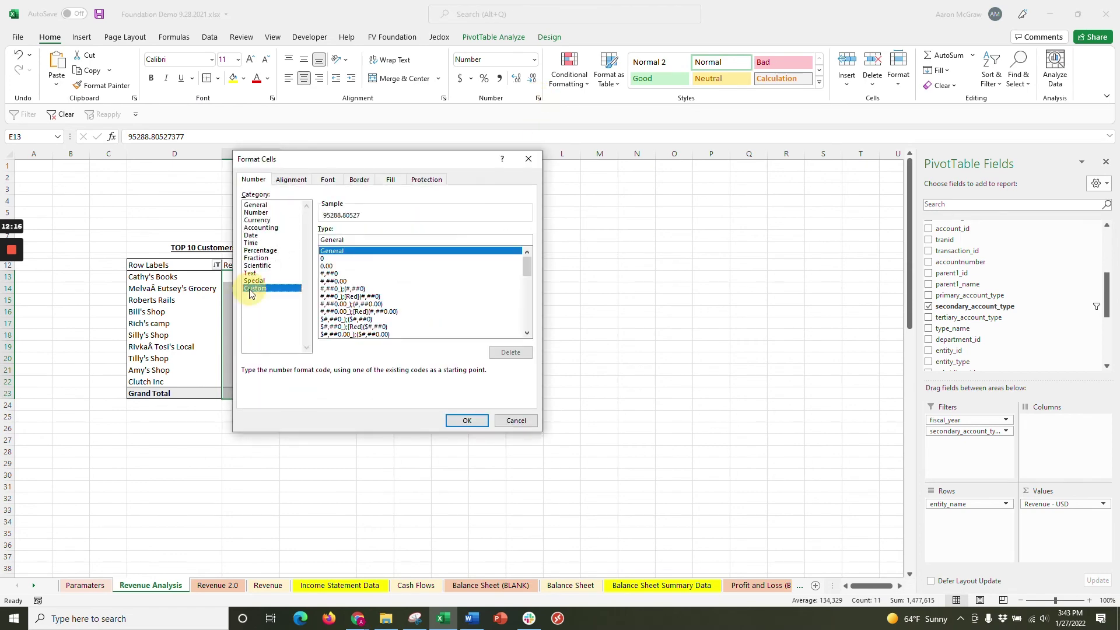
click(362, 274)
click(464, 415)
click(304, 78)
click(352, 188)
Switch the slicer between 2017 and 2018 to check the revenues, ending on 2017
click(427, 320)
click(281, 358)
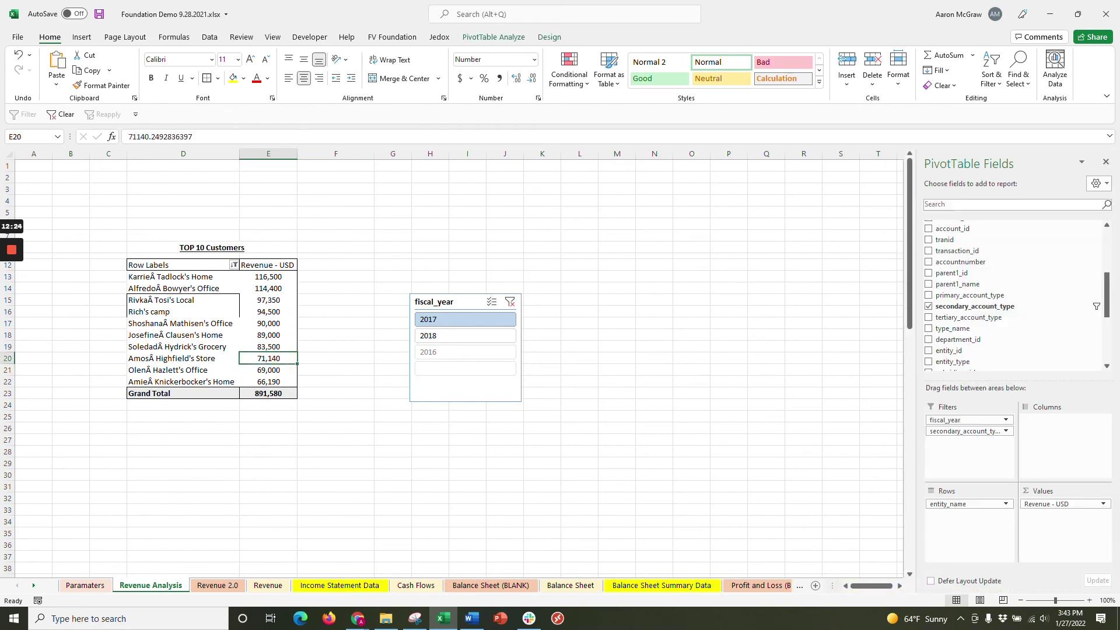
click(335, 347)
click(436, 335)
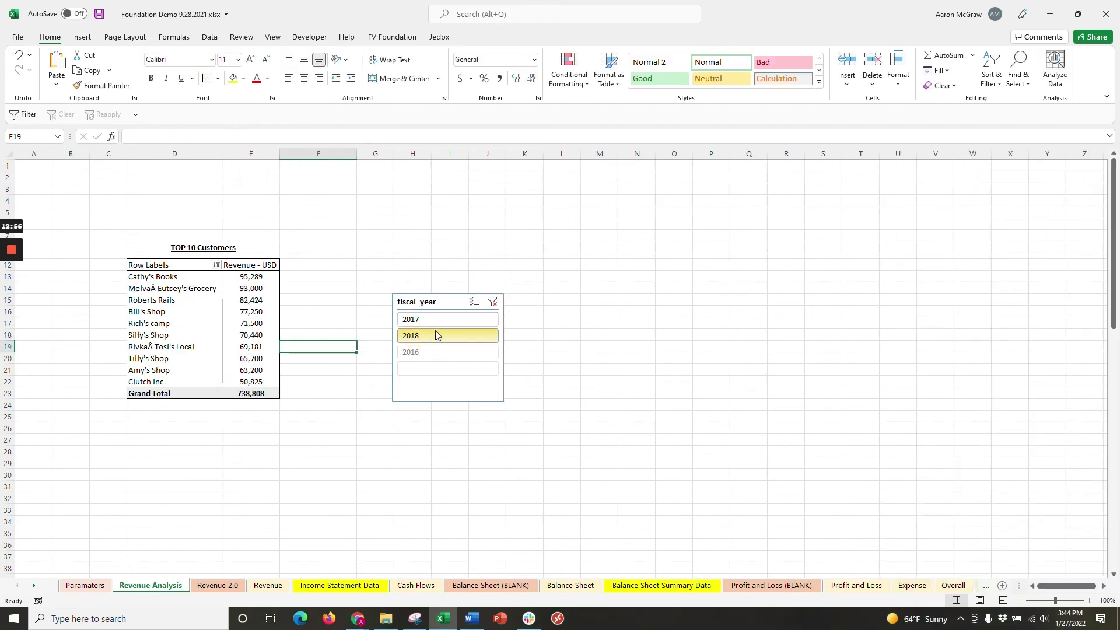
click(438, 318)
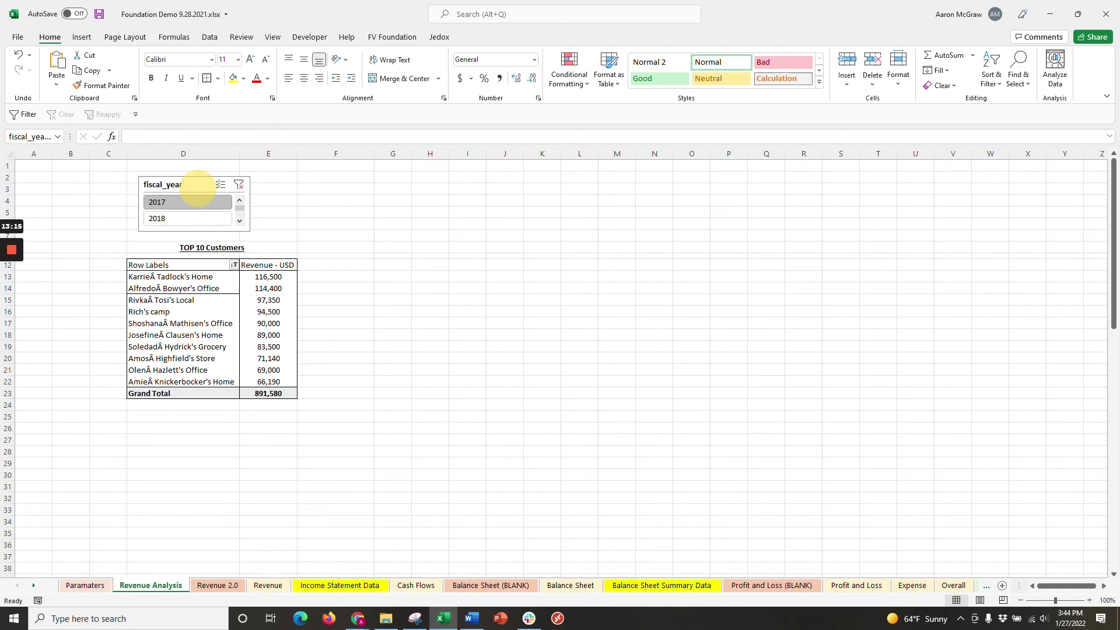
Change the year slicer's caption from fiscal_year to 'Select Year' in Slicer Settings
click(197, 186)
right_click(189, 186)
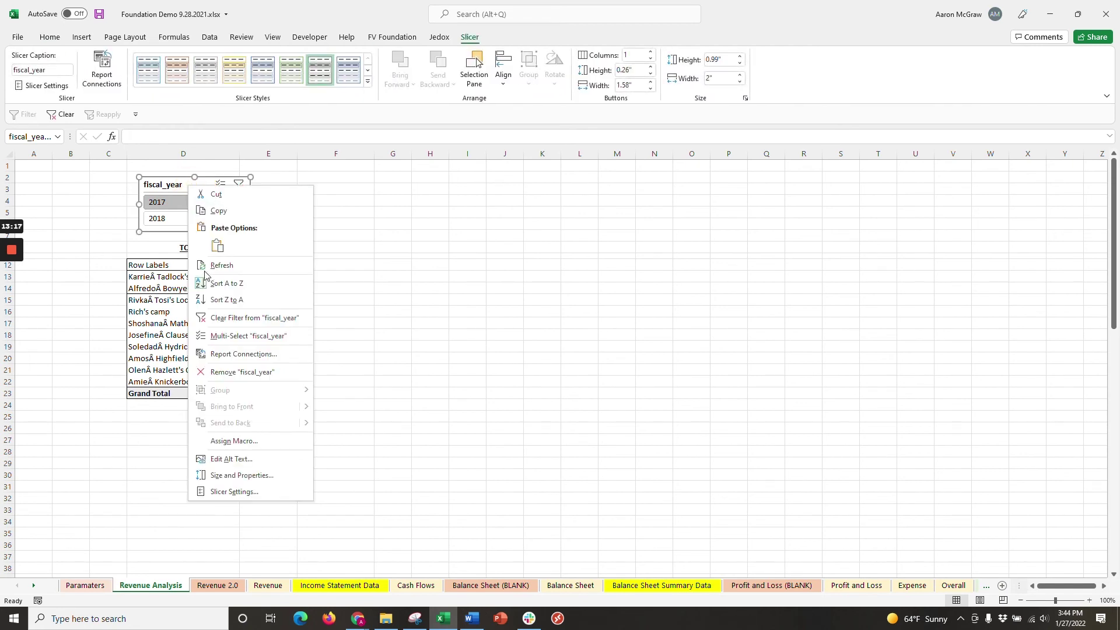
click(234, 492)
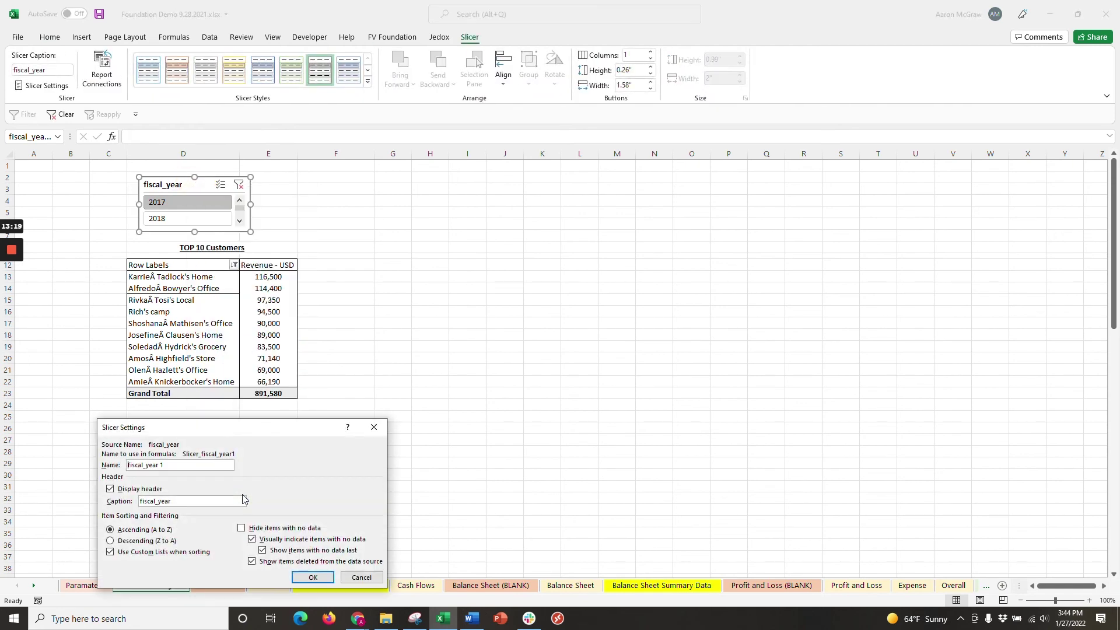
drag(258, 435, 302, 427)
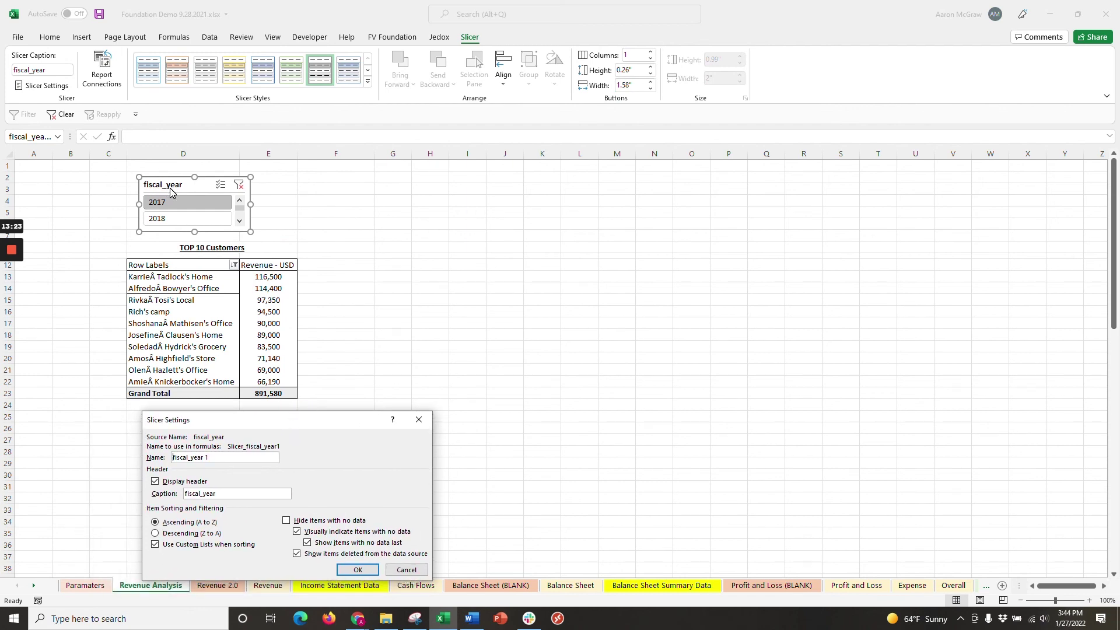
drag(273, 426, 272, 415)
key(Tab)
key(Tab)
text(Select Year)
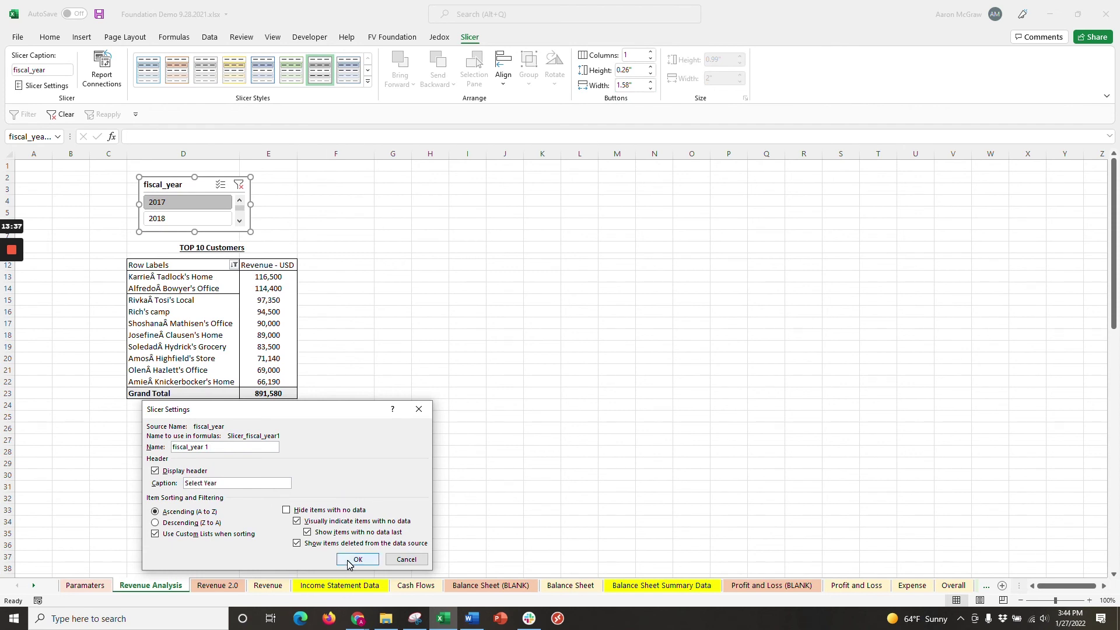
click(358, 559)
click(389, 223)
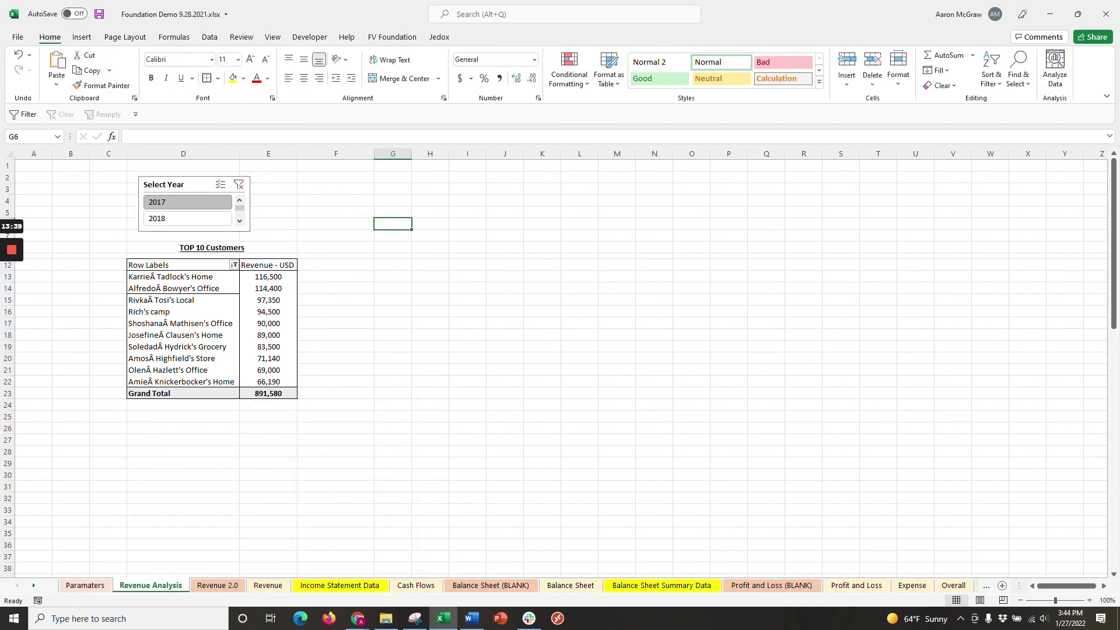